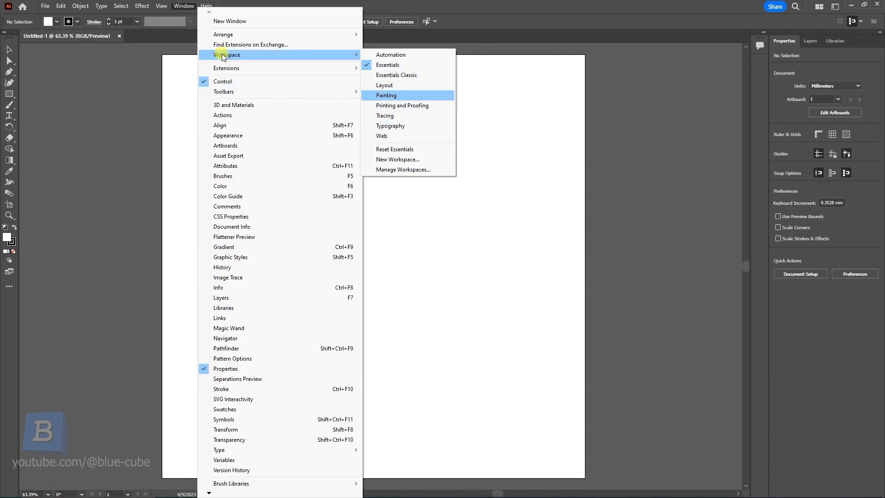
Switch the workspace from Essentials to Web, and from Web to Typography
click(505, 6)
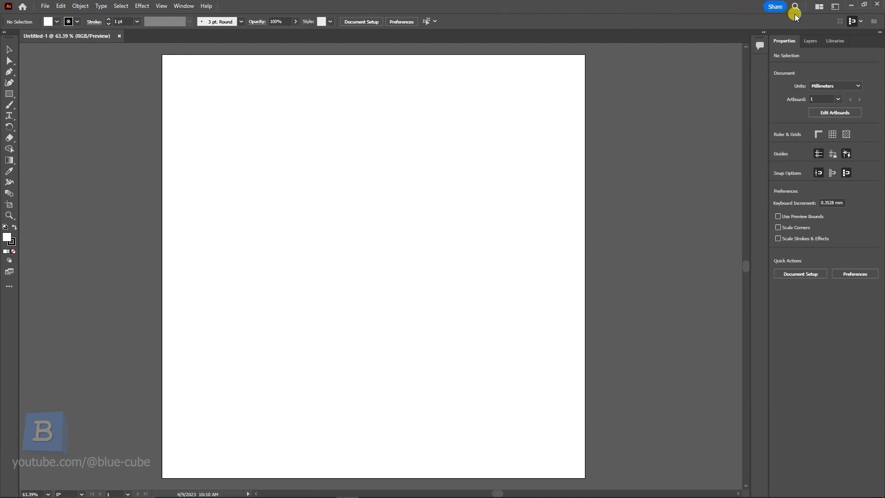
click(835, 7)
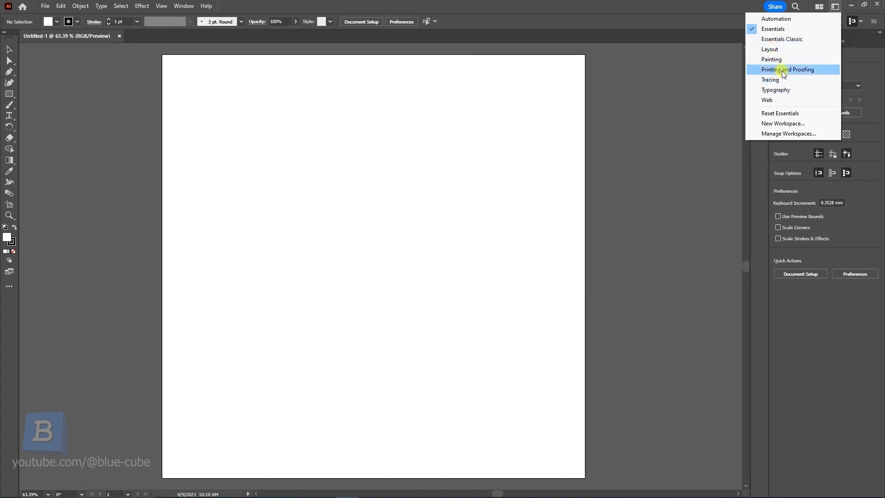
click(769, 100)
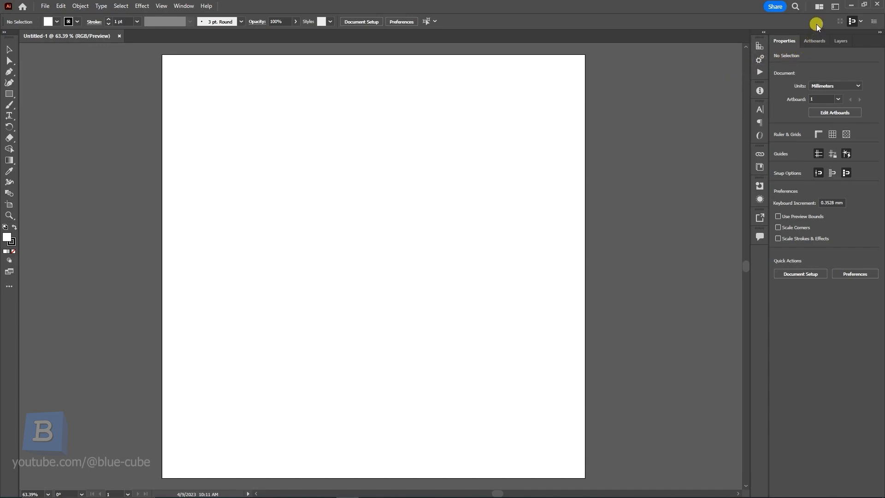
click(835, 6)
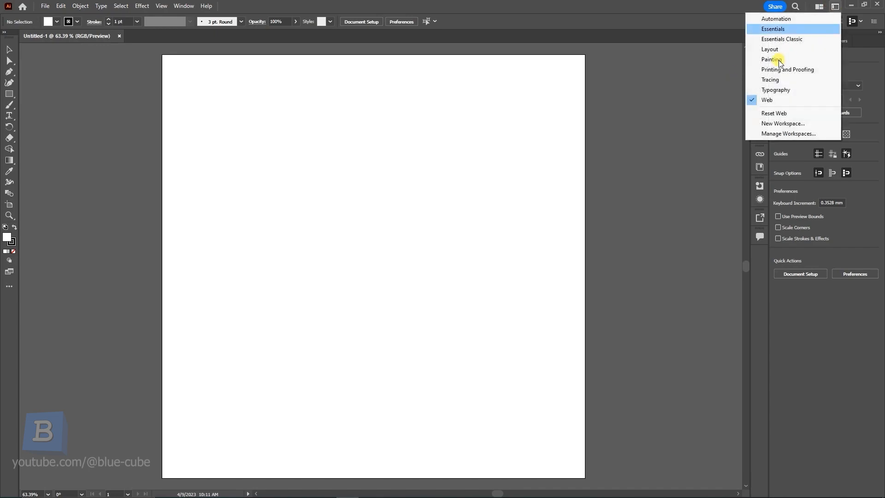
click(776, 90)
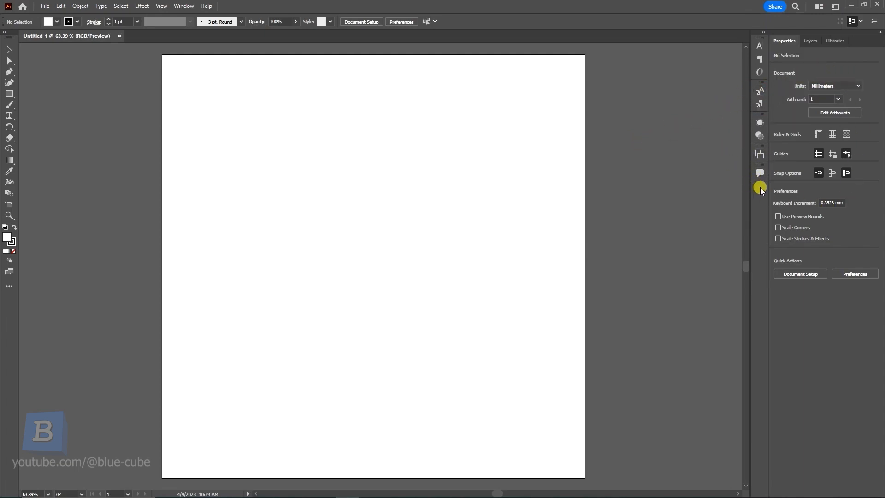
View the Character, Paragraph, OpenType, Character Styles and Paragraph Styles panels of the Typography workspace
click(758, 45)
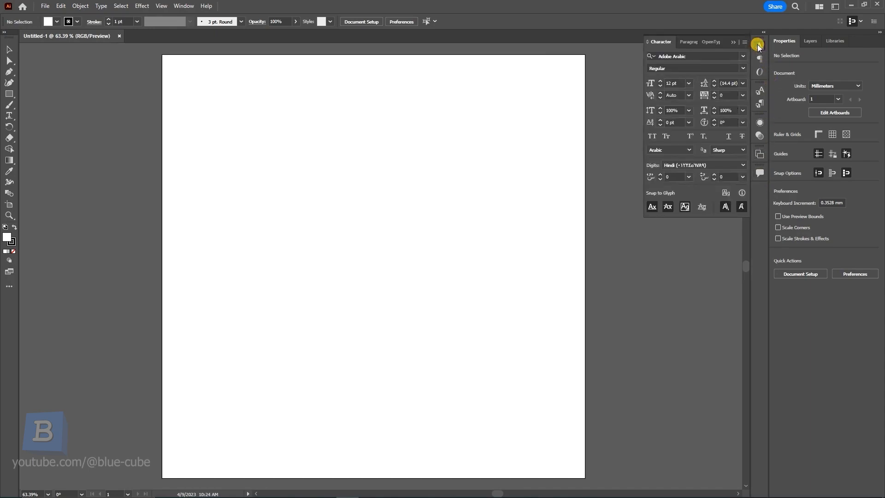
click(759, 56)
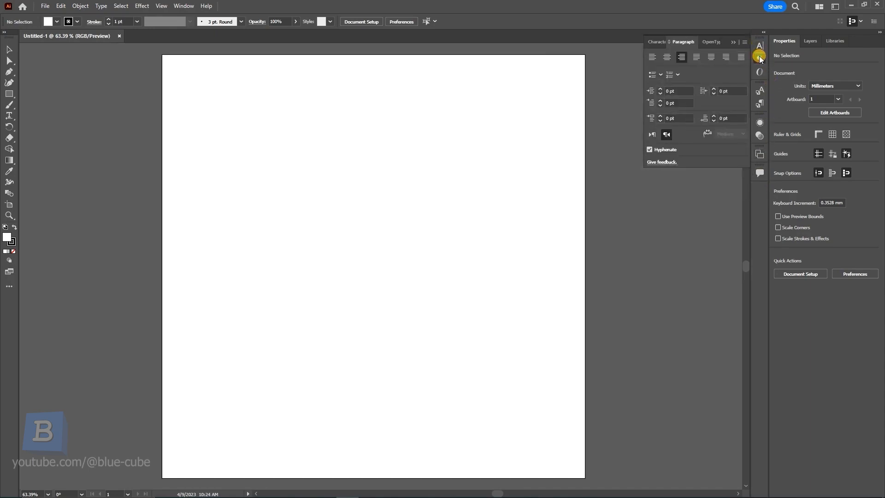
click(760, 71)
click(760, 90)
click(760, 103)
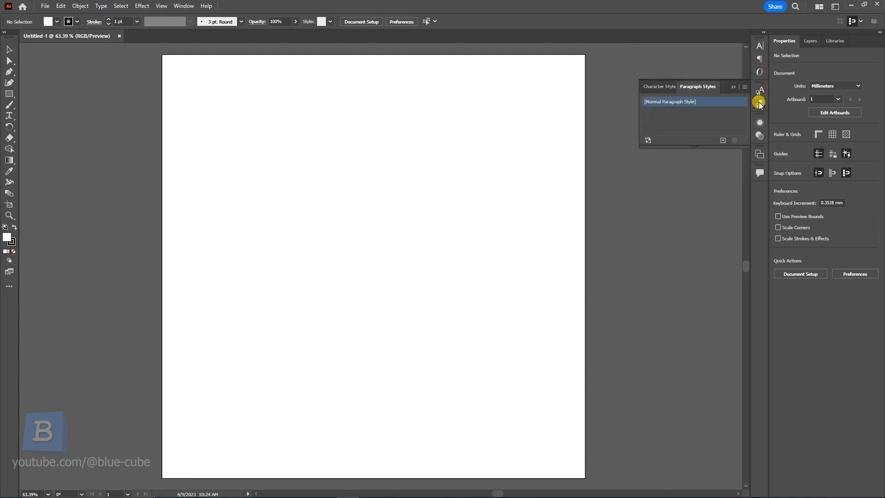
Switch to the Essentials workspace and place the floating Brushes panel group on the empty canvas beside the artboard
click(836, 6)
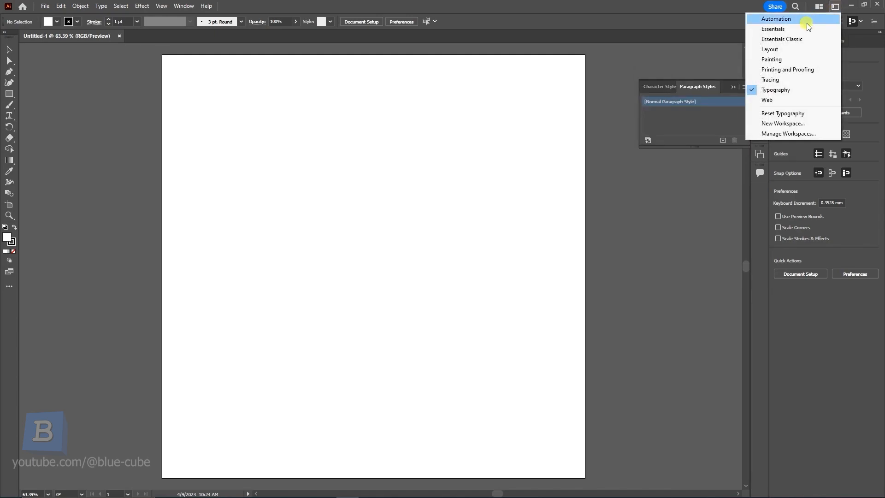
click(778, 30)
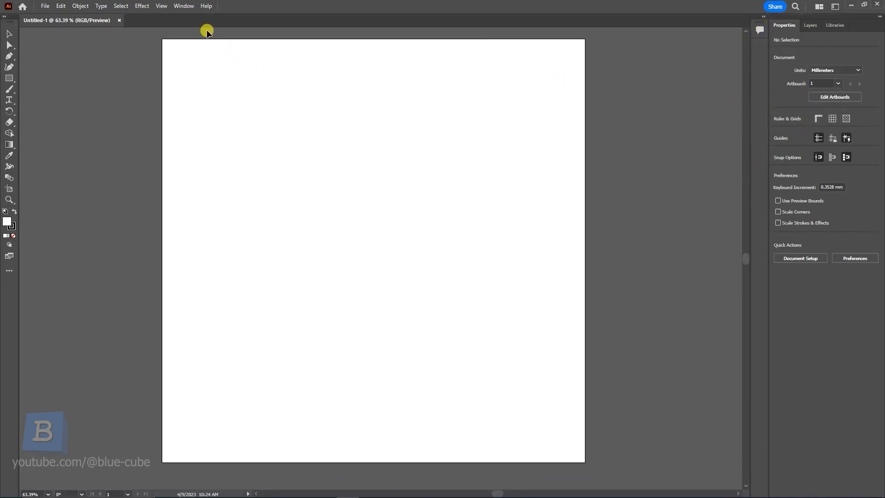
click(185, 6)
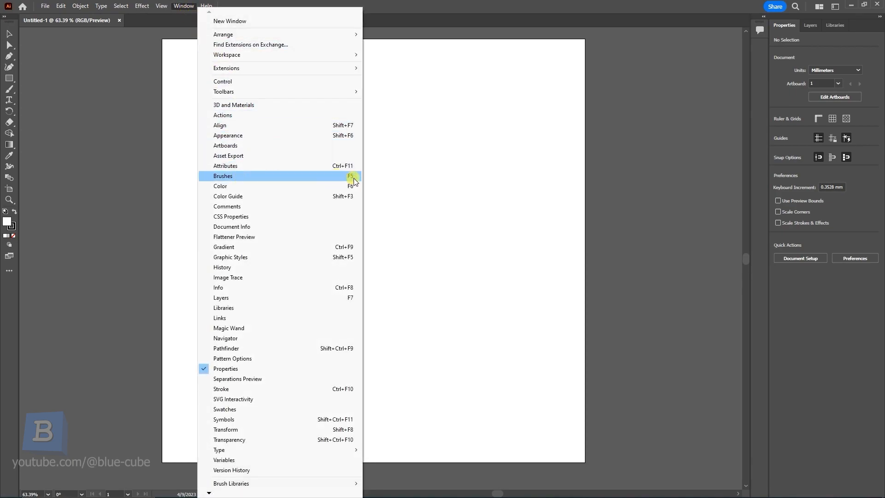
click(225, 176)
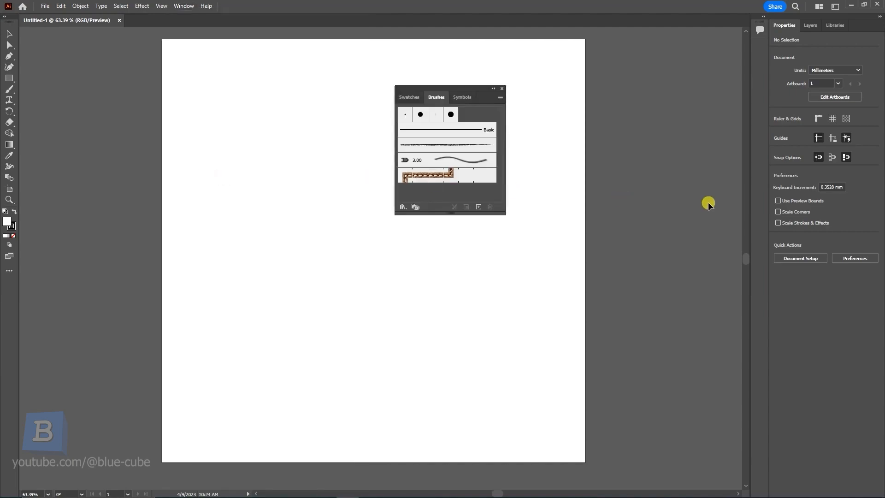
mouse_move(455, 90)
mouse_down()
mouse_move(647, 101)
mouse_move(656, 110)
mouse_up()
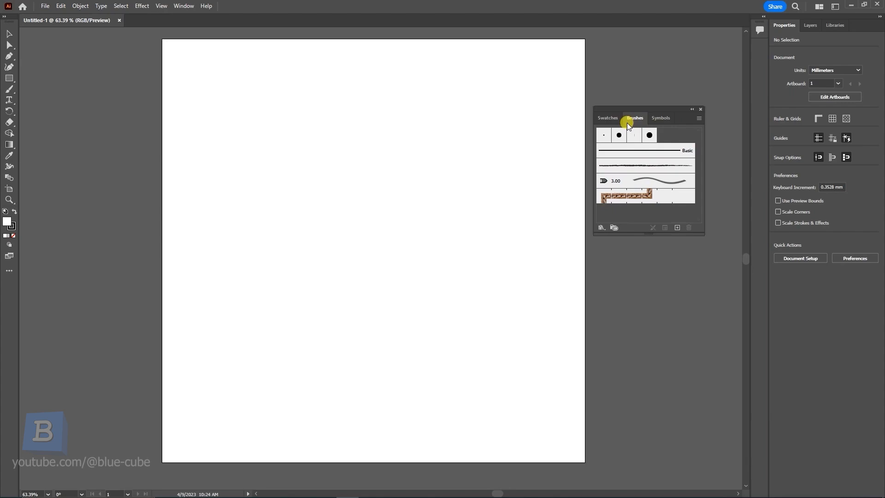
View the Symbols, Swatches and Brushes panels in the floating group, finishing on Symbols
click(662, 118)
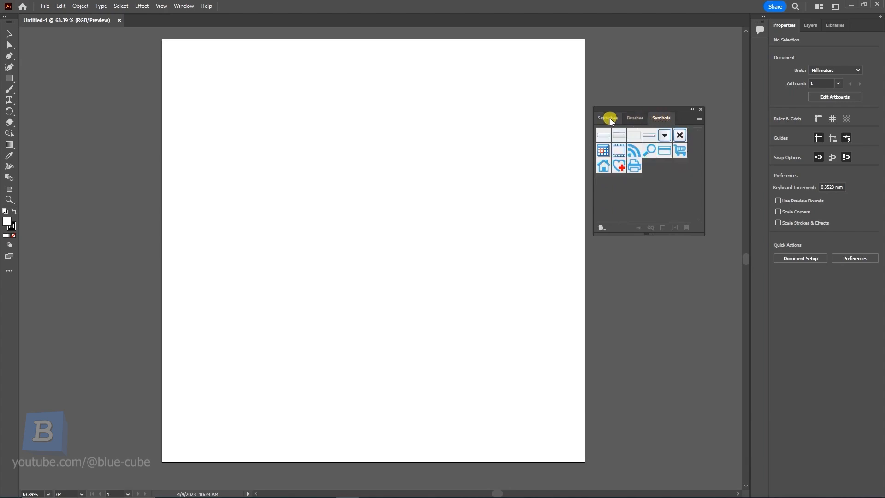
click(607, 118)
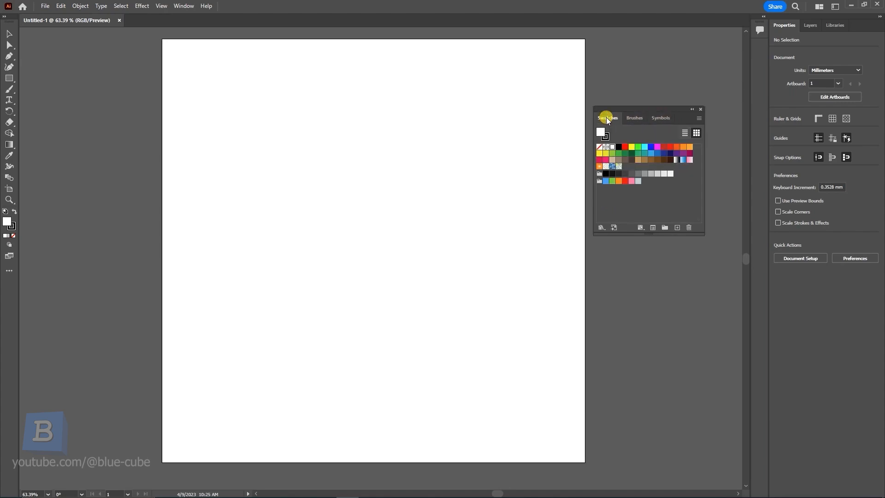
click(635, 118)
click(662, 118)
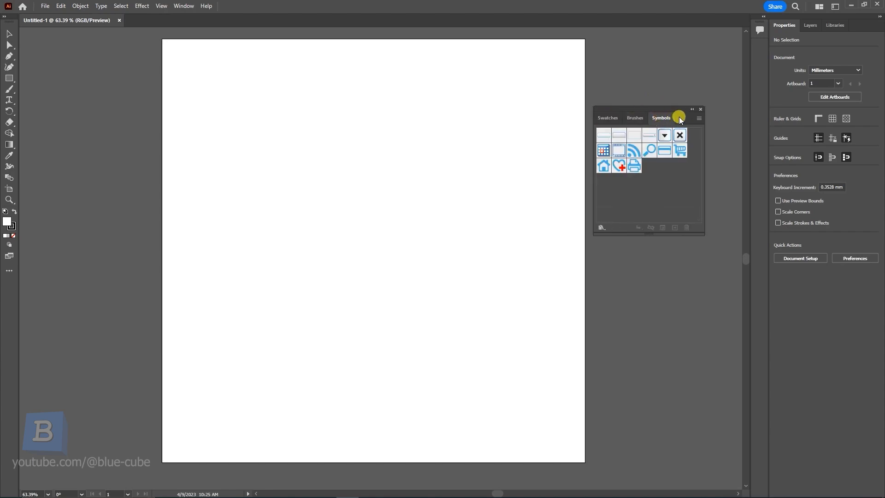
Dock the Swatches, Brushes and Symbols group below Comments in the icon column and view each docked panel
mouse_move(682, 117)
mouse_down()
mouse_move(676, 124)
mouse_move(607, 97)
mouse_move(641, 95)
mouse_move(582, 96)
mouse_move(783, 69)
mouse_move(747, 51)
mouse_move(759, 57)
mouse_move(757, 48)
mouse_up()
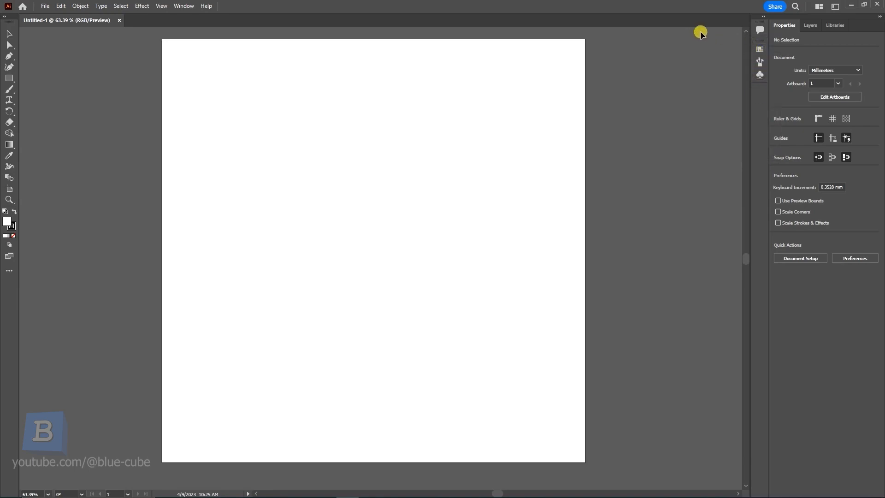
click(759, 49)
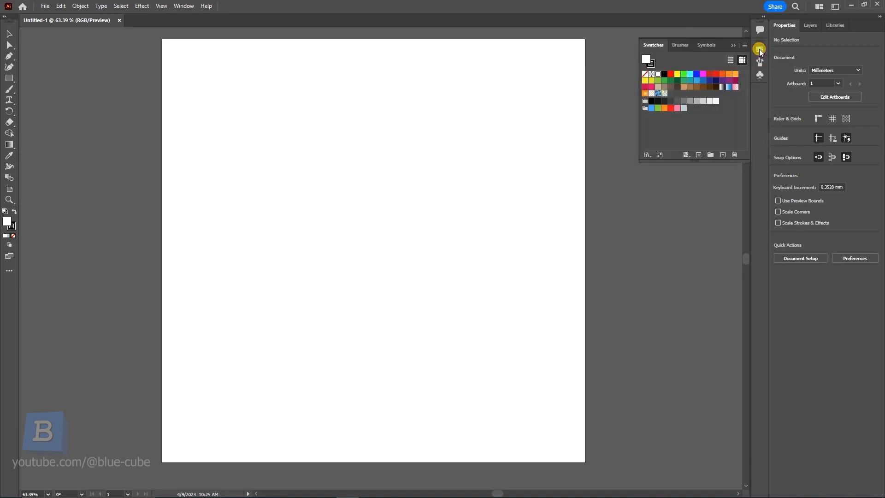
click(758, 61)
click(760, 74)
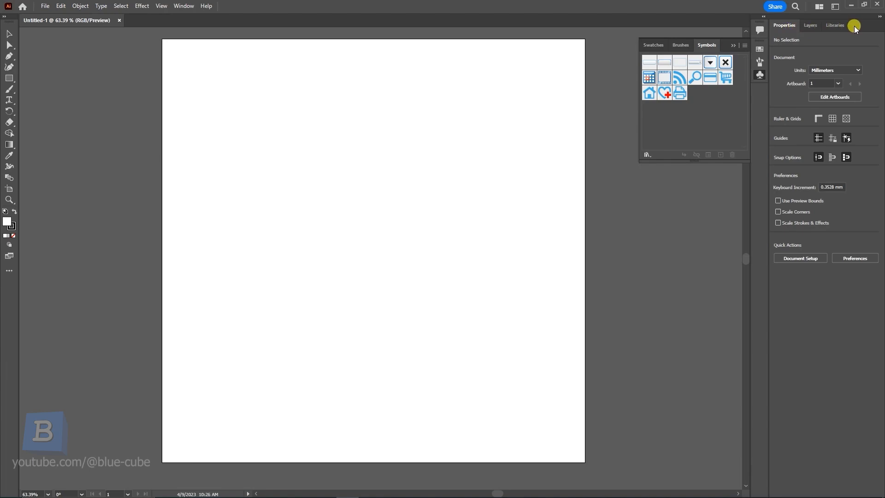
Dock the Layers panel in its own column beside Properties and collapse the open Symbols panel
drag(809, 24, 768, 308)
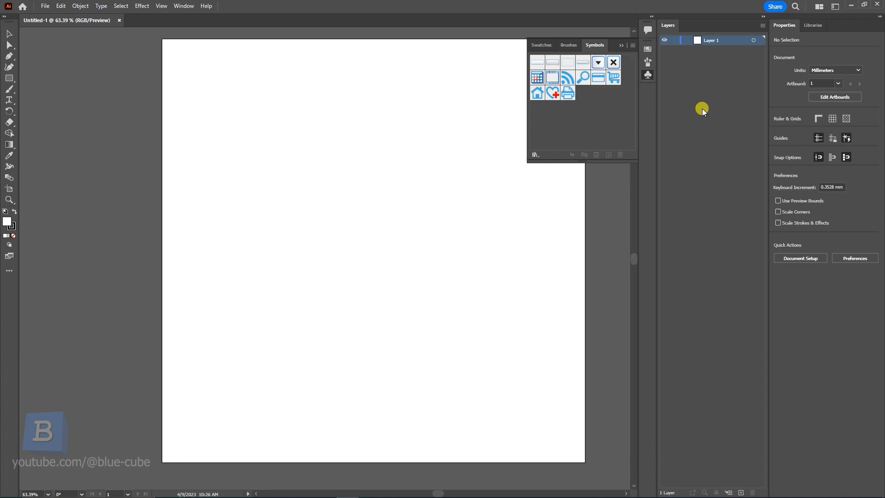
click(620, 45)
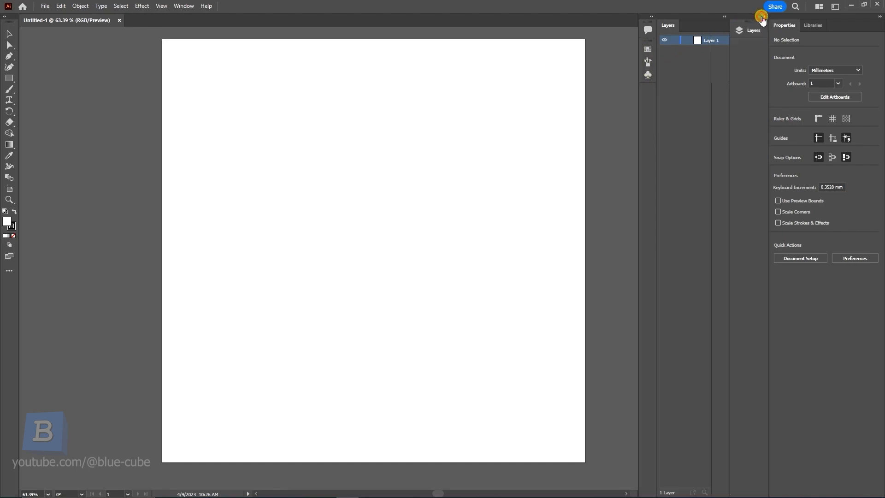
Collapse the Layers and Properties columns to icons and expand both again
click(762, 18)
click(880, 20)
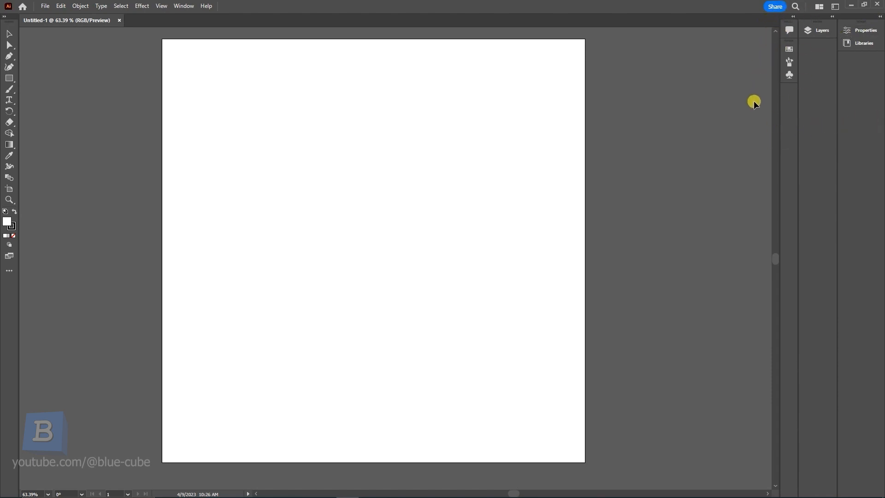
click(866, 18)
click(763, 17)
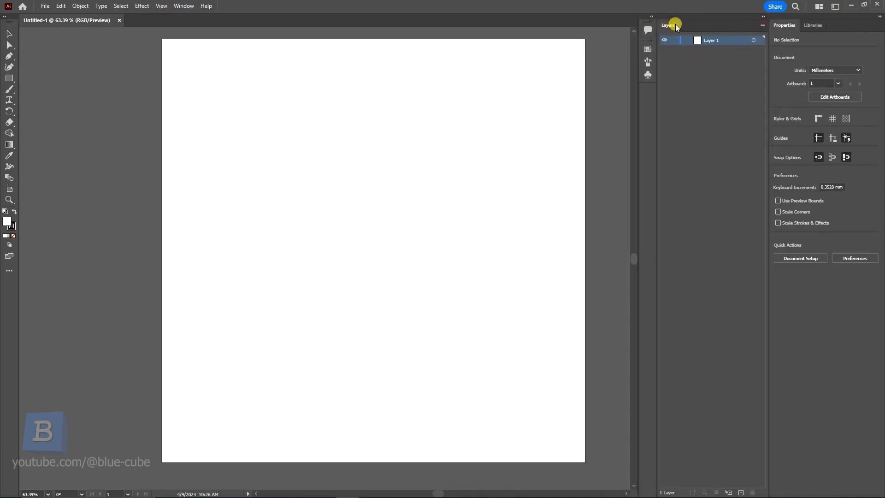
Close the Layers panel and reopen it
right_click(670, 27)
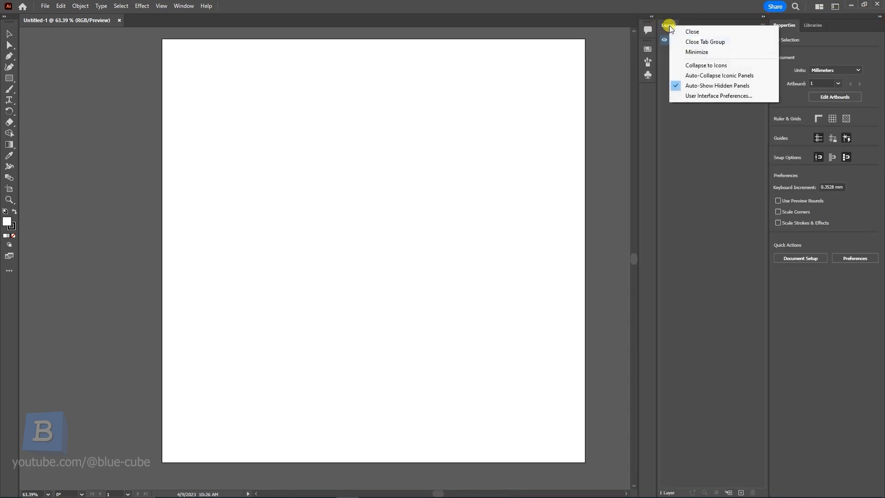
click(703, 32)
click(186, 8)
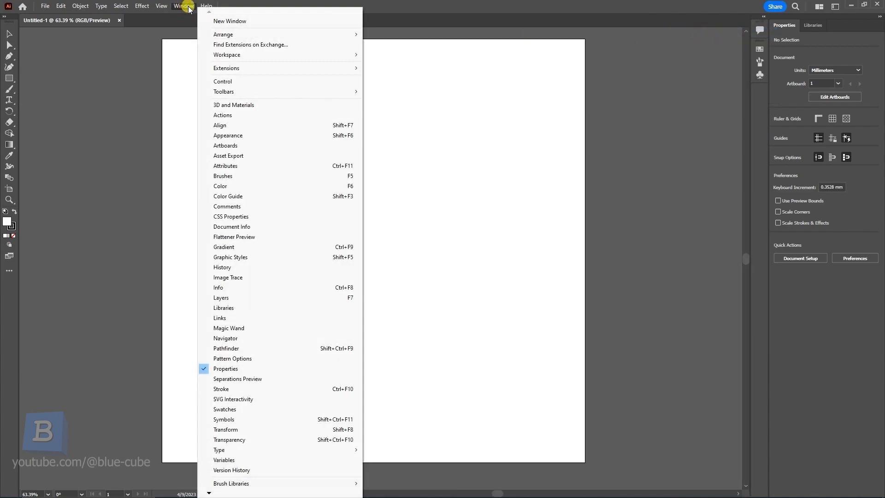
click(224, 299)
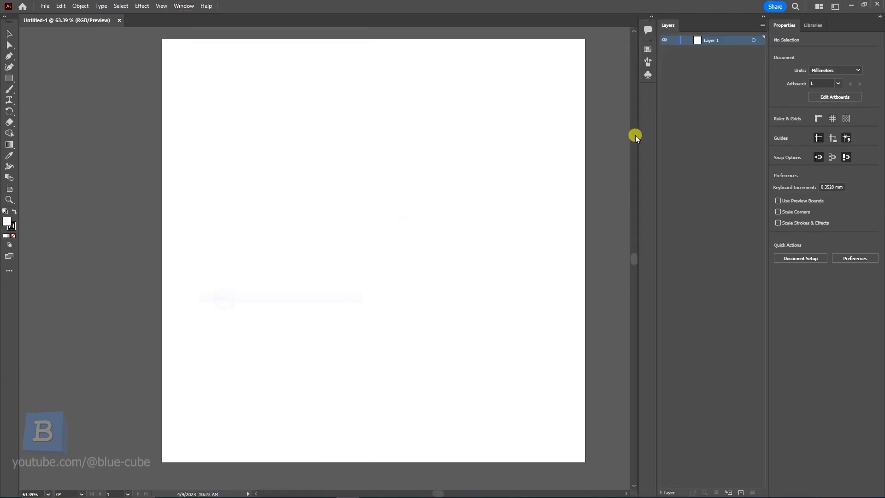
Close the Layers tab group and the Properties and Libraries tab group
right_click(671, 26)
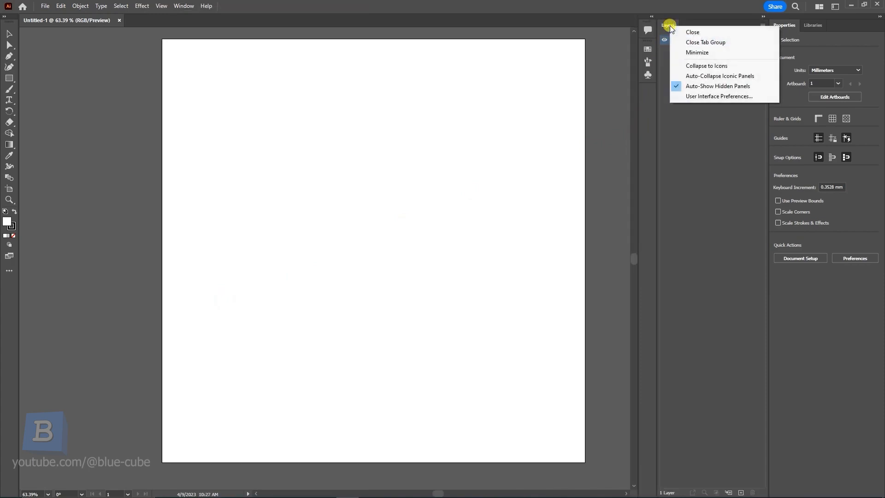
click(696, 42)
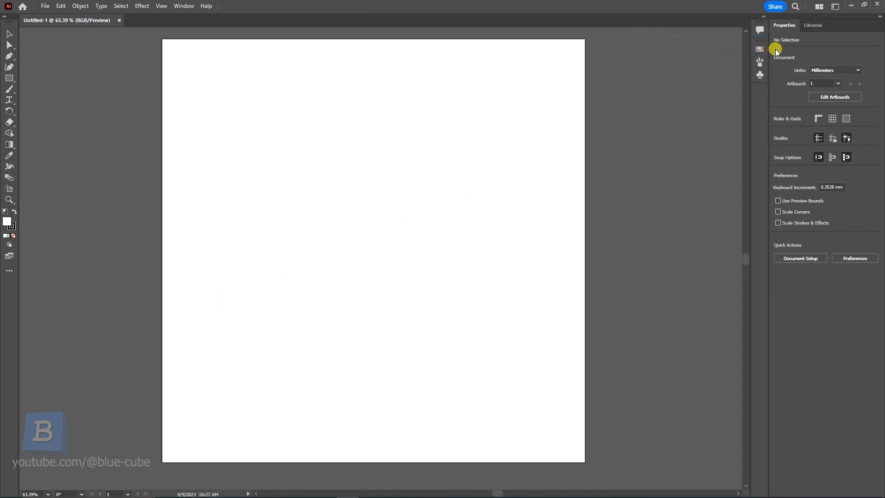
right_click(785, 25)
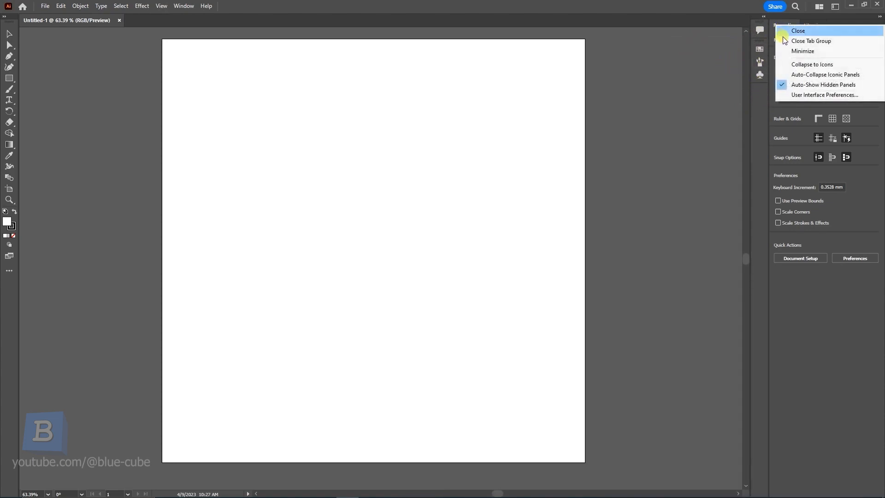
click(805, 40)
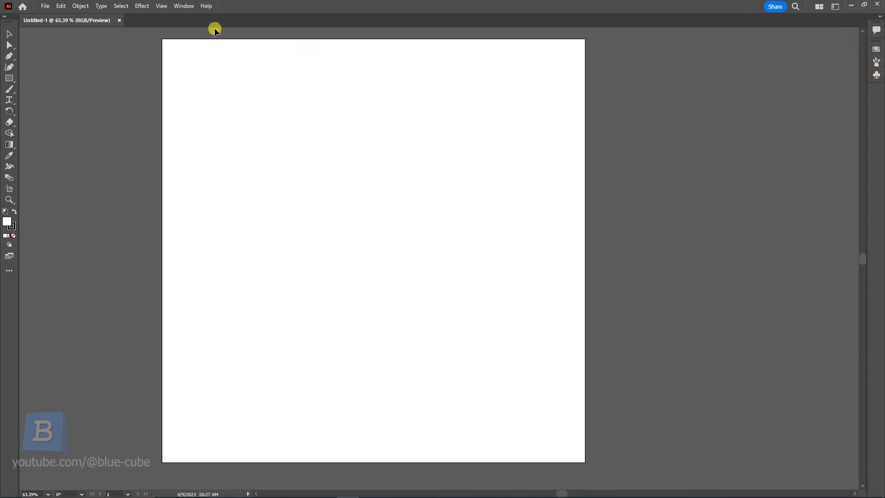
Reset the Essentials workspace to its default panel layout
click(184, 6)
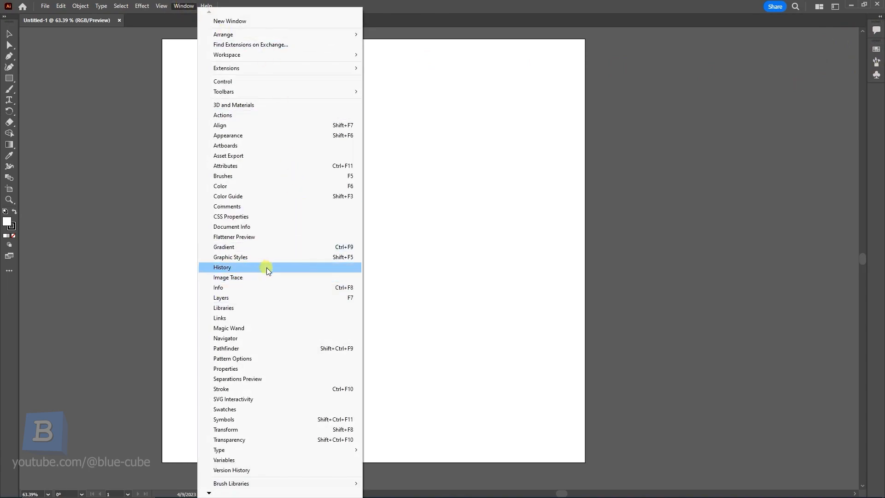
click(731, 86)
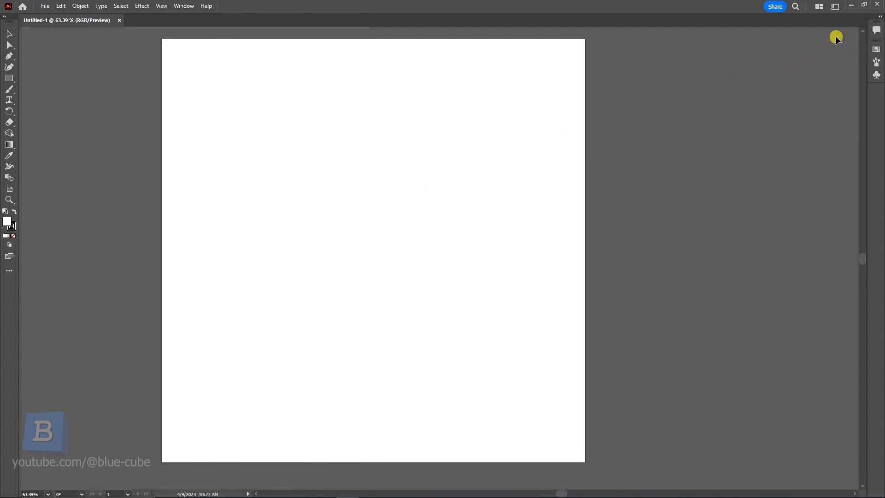
click(836, 7)
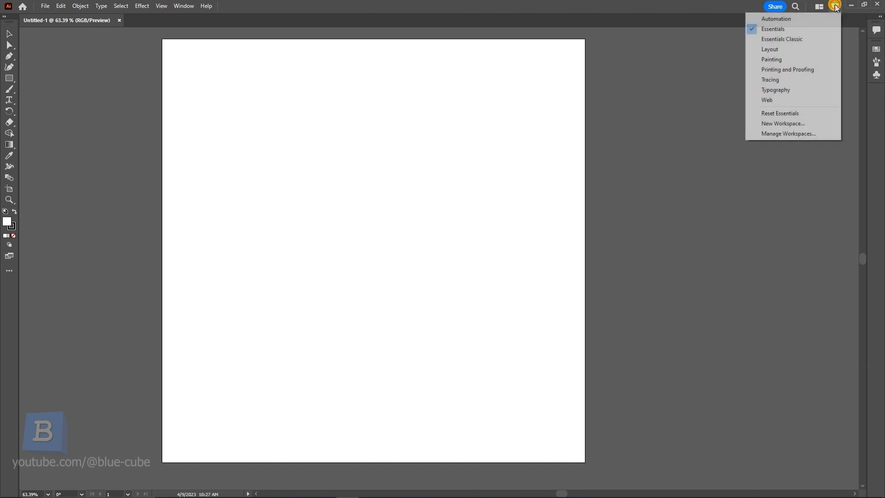
click(777, 114)
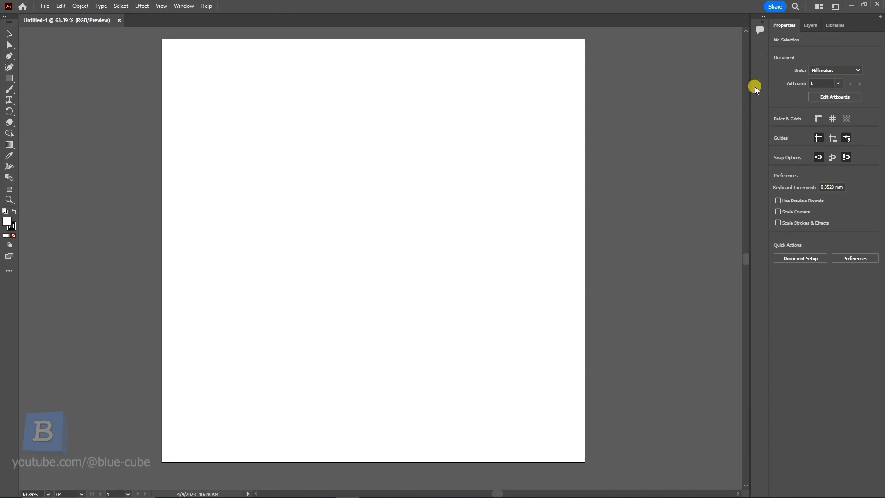
Open the Align and Brushes panels along with their tab groups
click(182, 7)
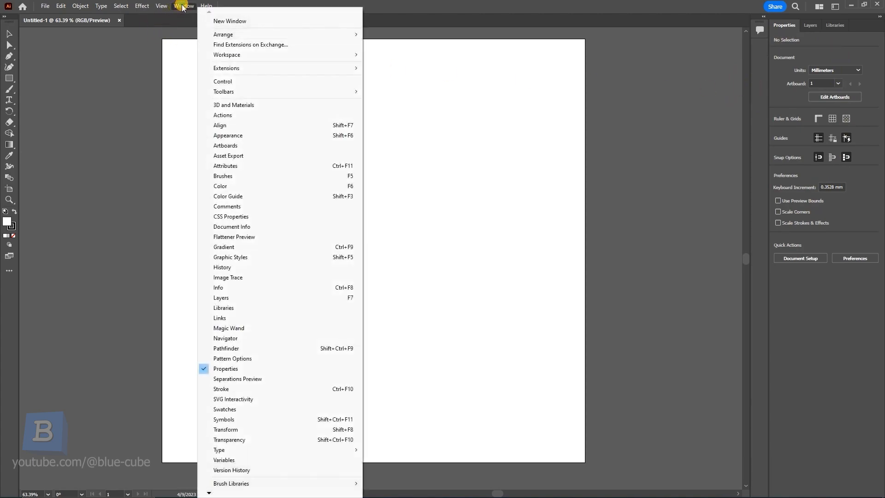
click(250, 124)
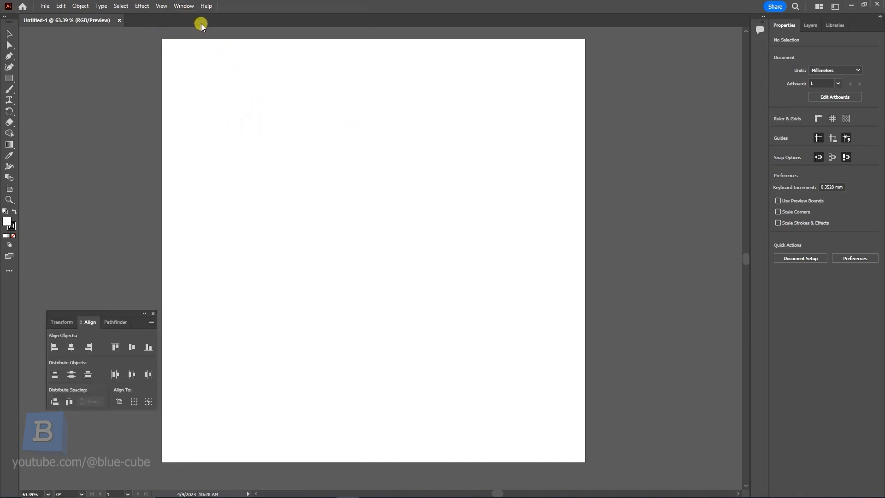
click(183, 6)
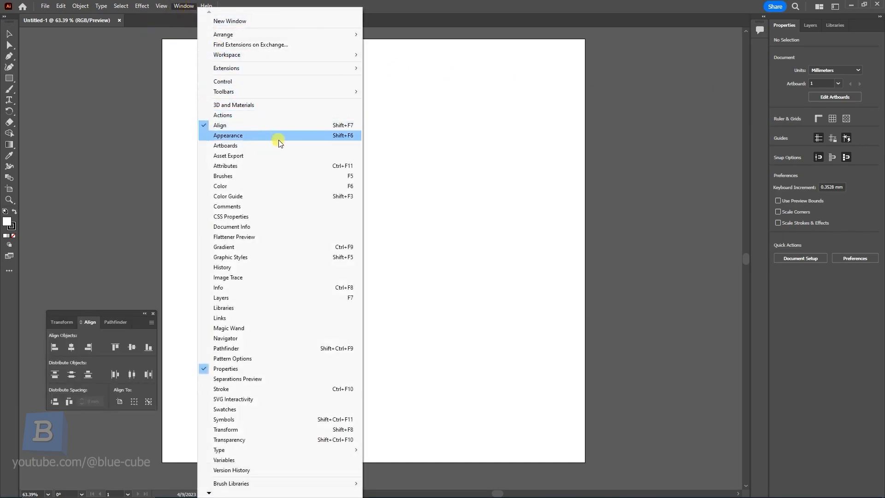
click(259, 176)
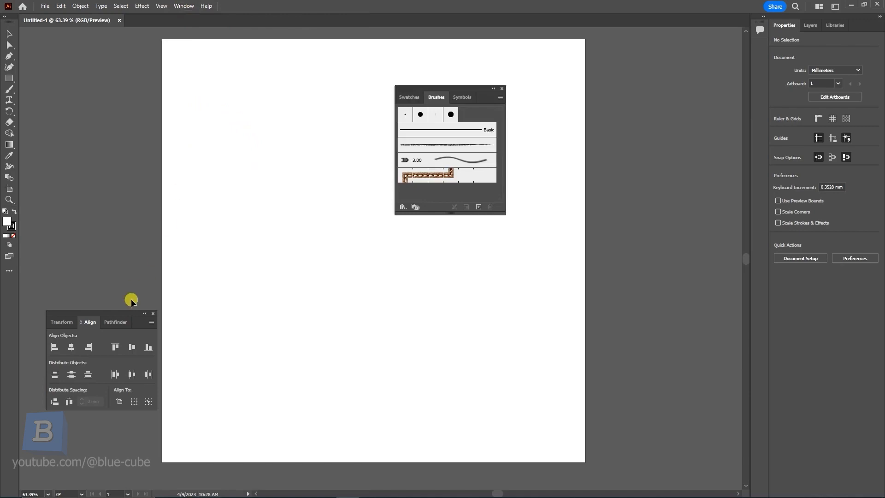
Dock the Brushes panel group and the Align panel group as icons below the Comments icon
mouse_move(120, 312)
mouse_down()
mouse_move(672, 87)
mouse_move(697, 59)
mouse_up()
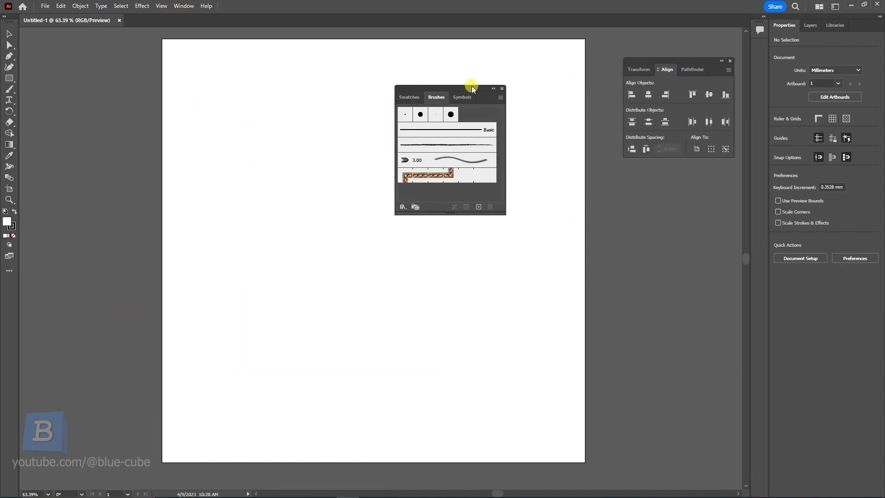
mouse_move(460, 89)
mouse_down()
mouse_move(688, 175)
mouse_move(768, 126)
mouse_move(759, 122)
mouse_move(761, 48)
mouse_up()
drag(693, 57, 761, 92)
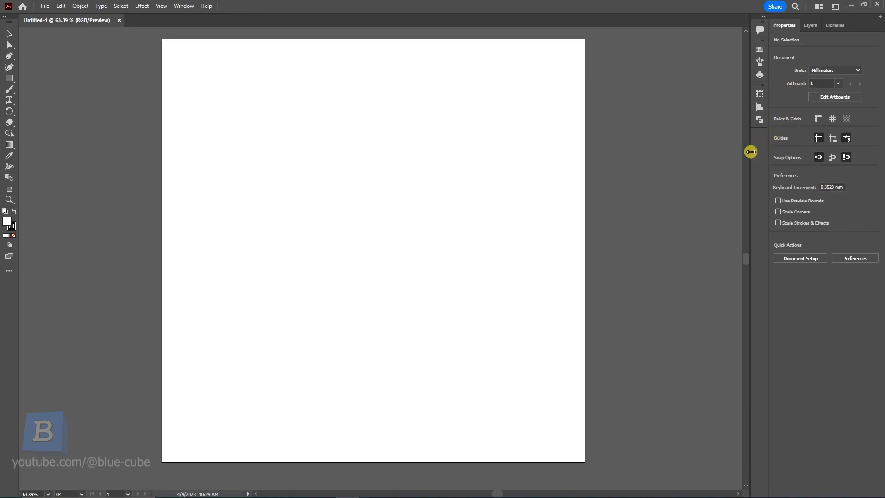
Save the current panel layout as a new workspace named "academy arash"
click(835, 6)
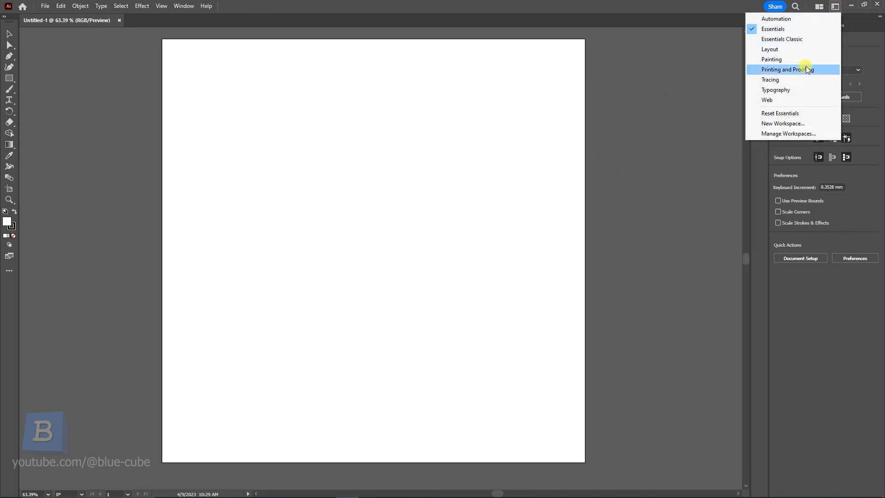
click(790, 122)
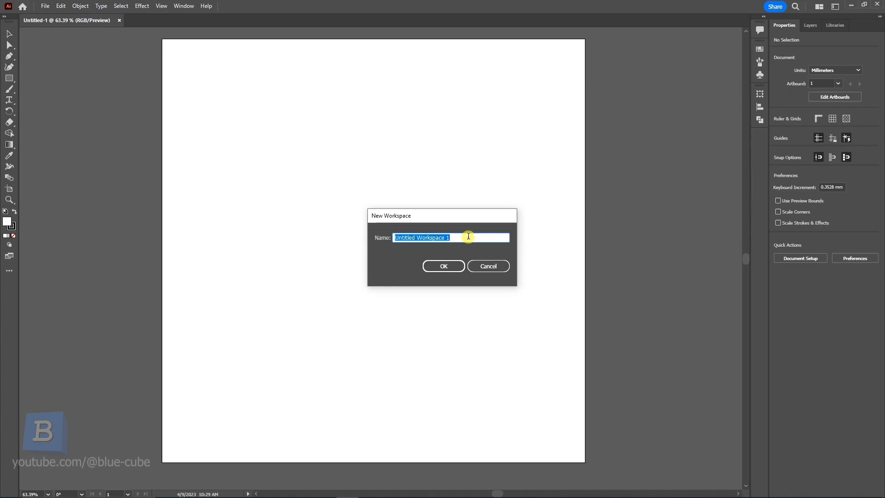
text(aca)
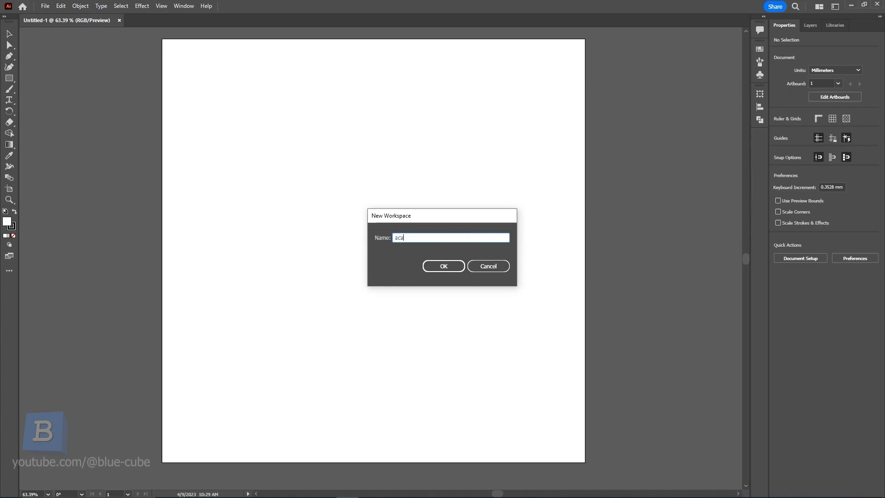
text(demy arash)
click(435, 267)
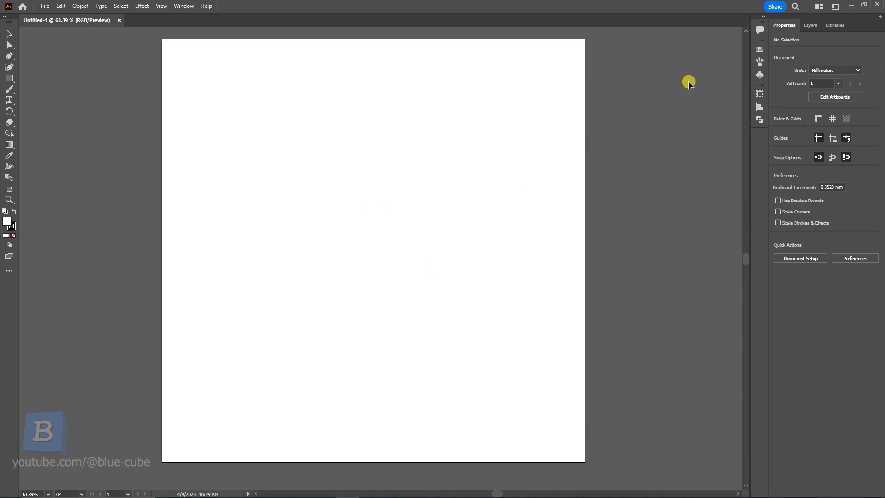
Switch to the Layout workspace and back to the saved "academy arash" workspace
click(836, 6)
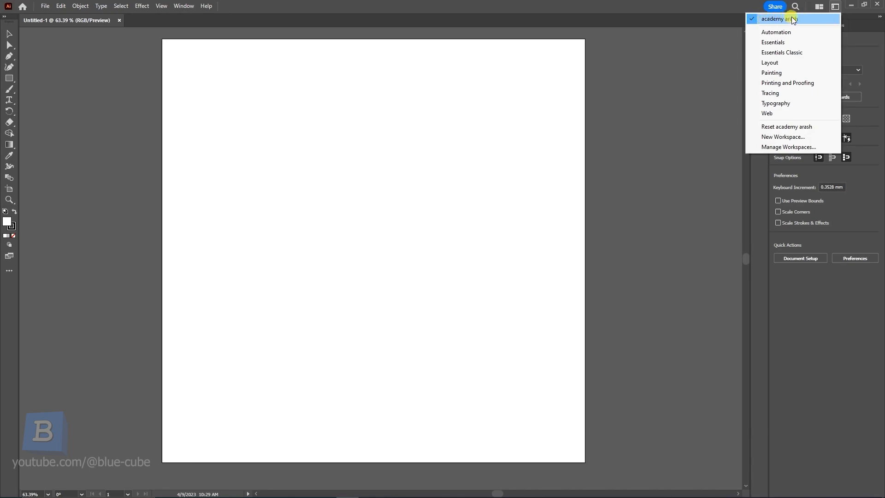
click(781, 62)
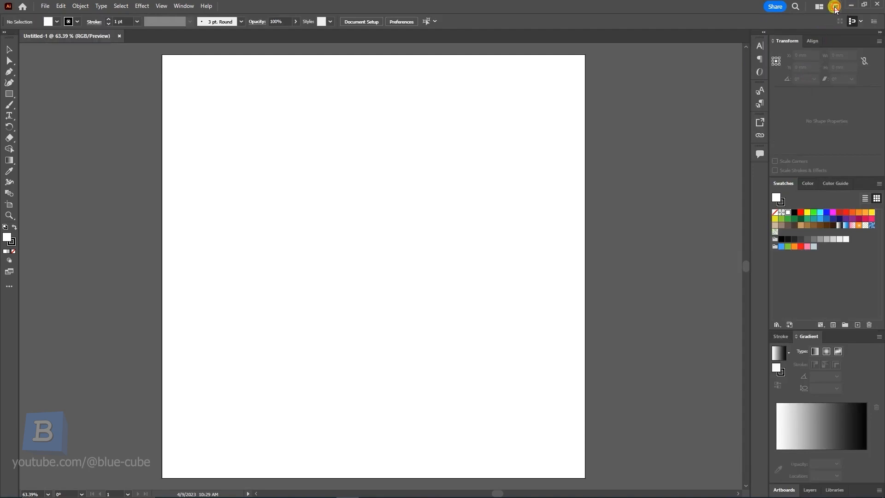
click(835, 7)
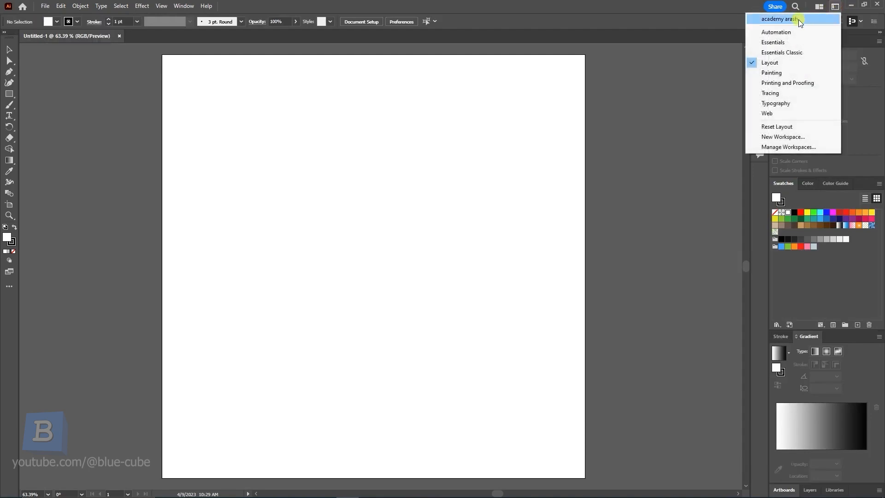
click(775, 19)
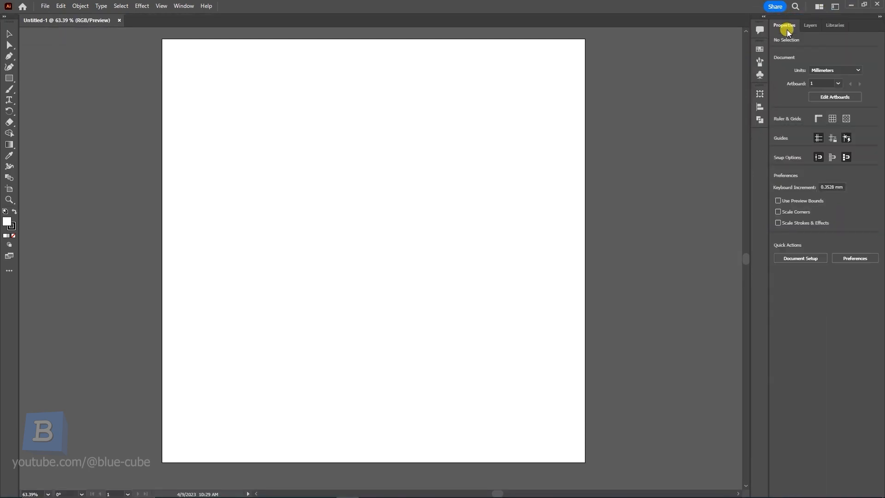
Switch to the Layout workspace and delete the custom "academy arash" workspace
click(835, 6)
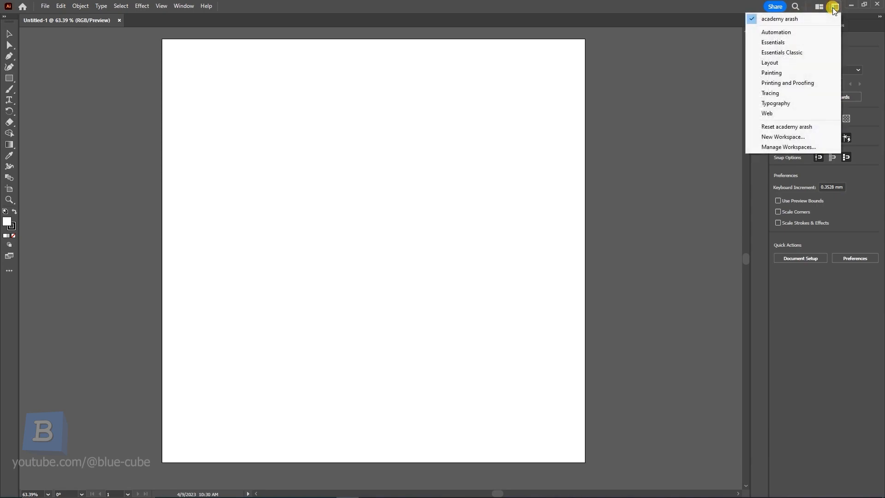
click(775, 63)
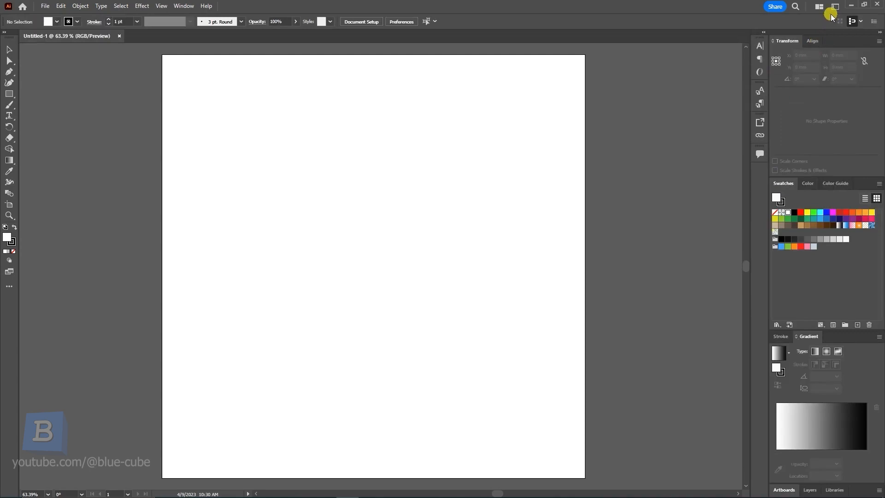
click(835, 7)
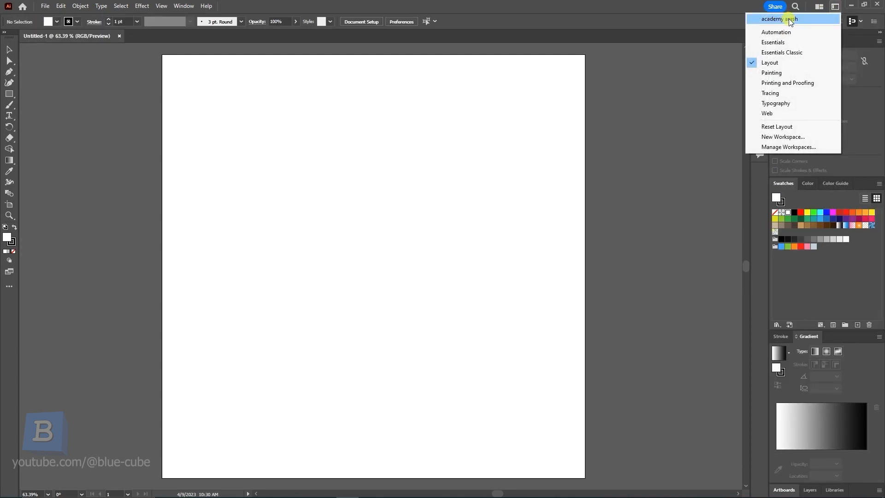
click(786, 147)
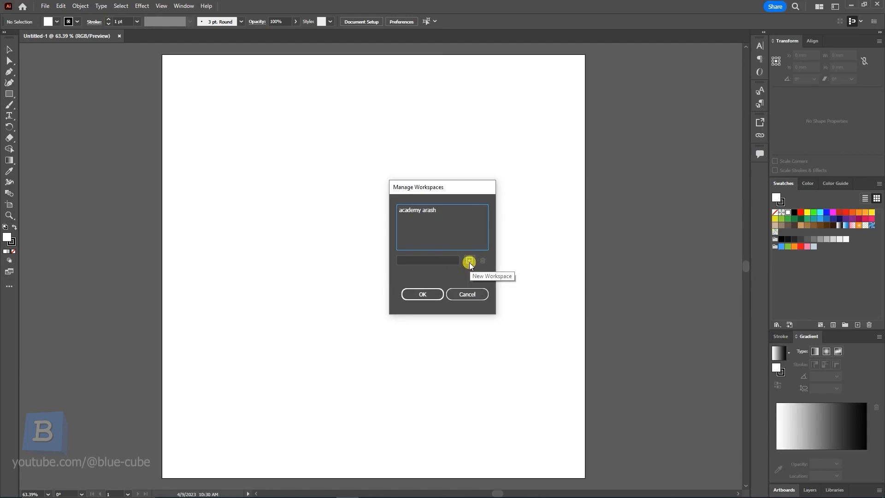
click(426, 211)
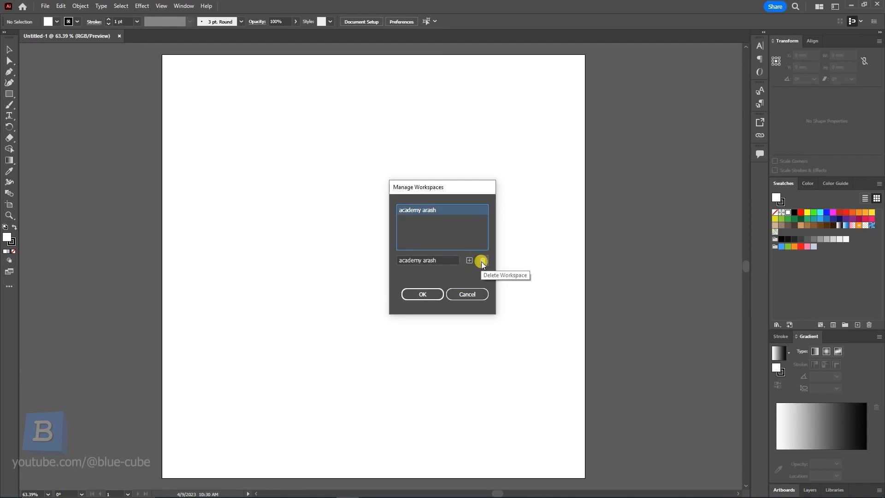
click(481, 262)
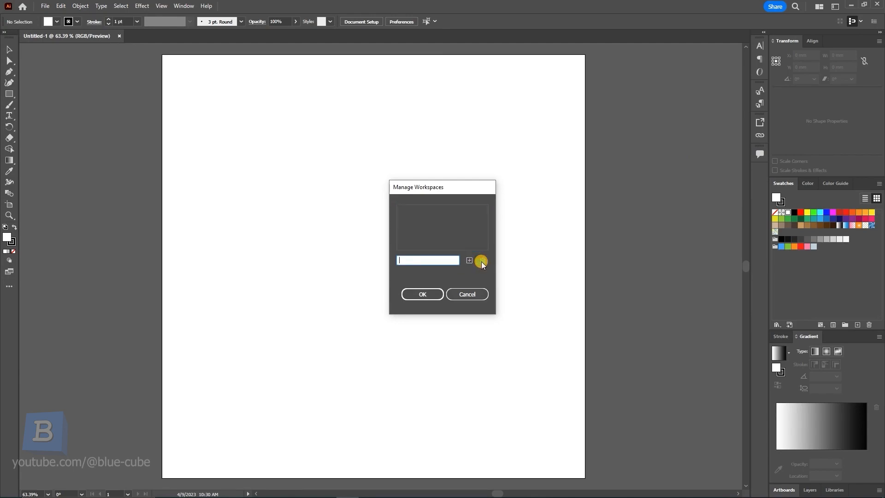
click(423, 293)
click(835, 6)
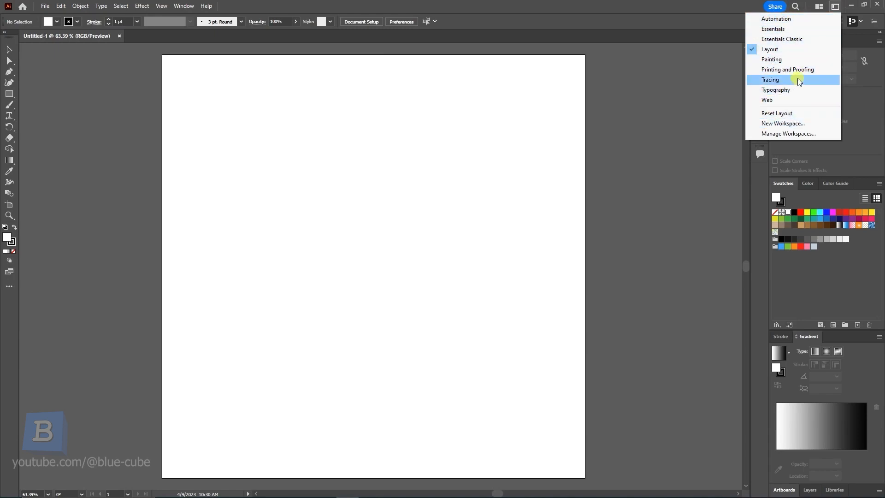
click(799, 81)
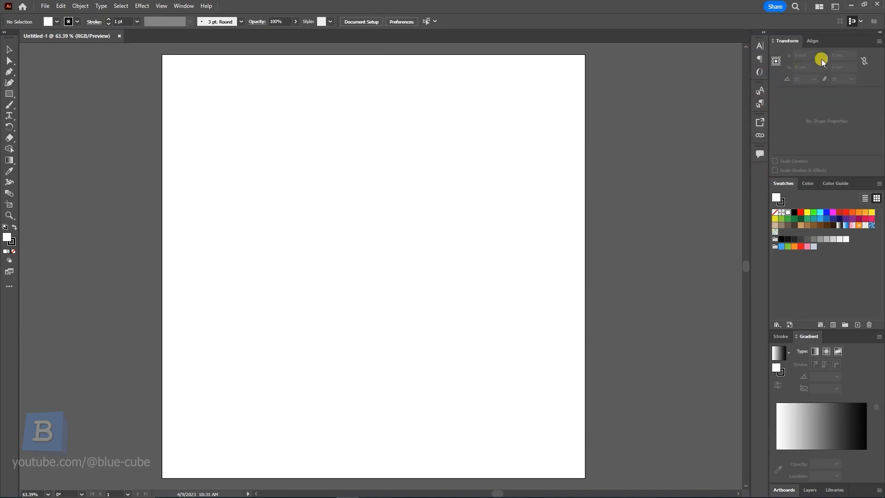
Open the User Interface preferences and try the darkest, lightest and light grey brightness levels, ending on the dark grey one
right_click(840, 36)
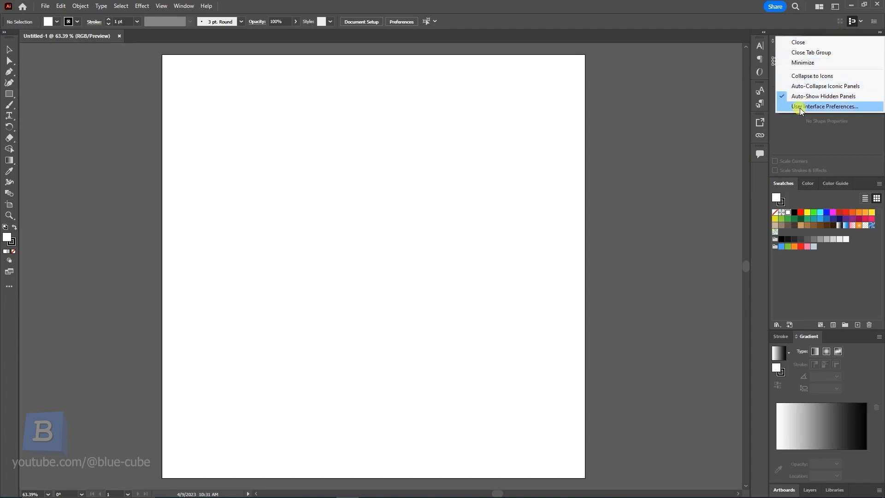
click(821, 107)
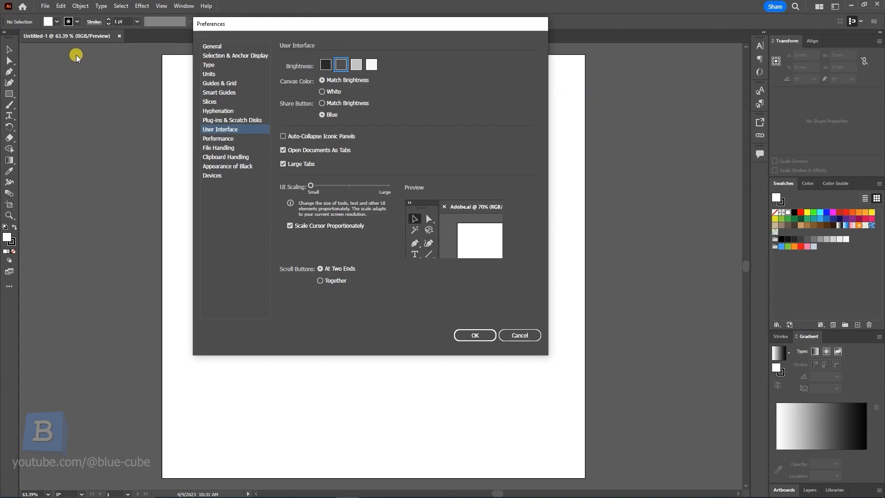
click(326, 65)
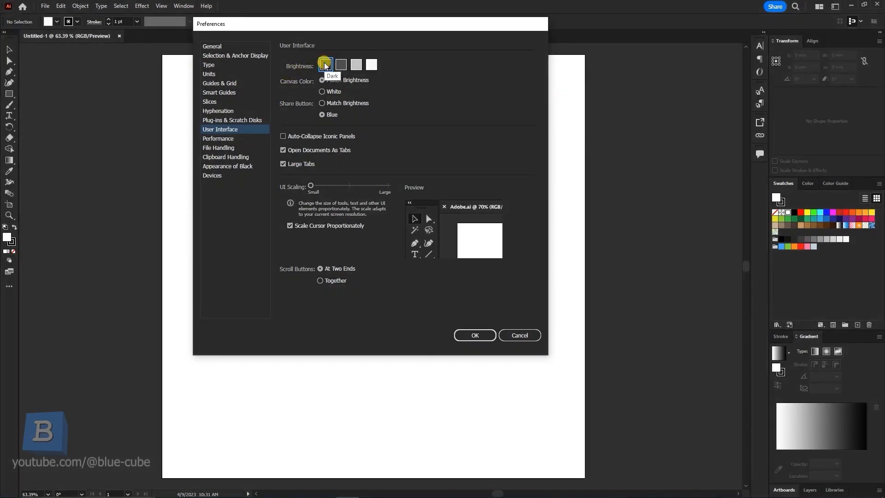
click(371, 65)
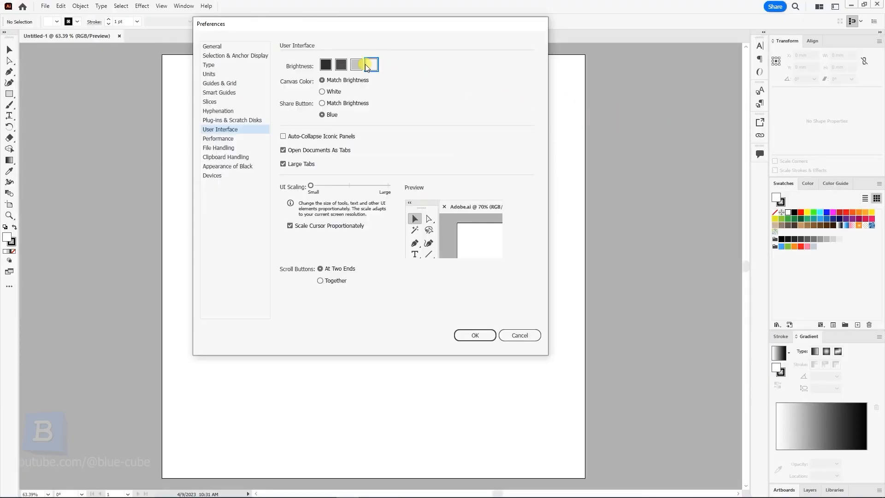
click(354, 65)
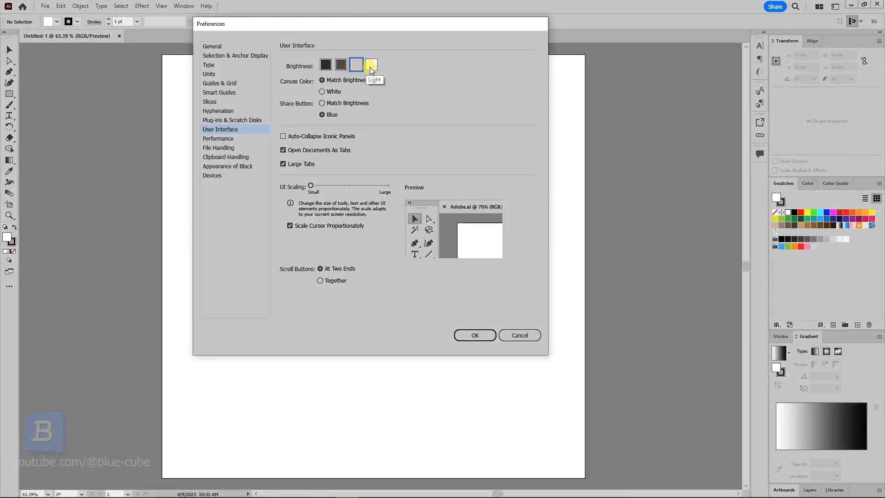
click(340, 65)
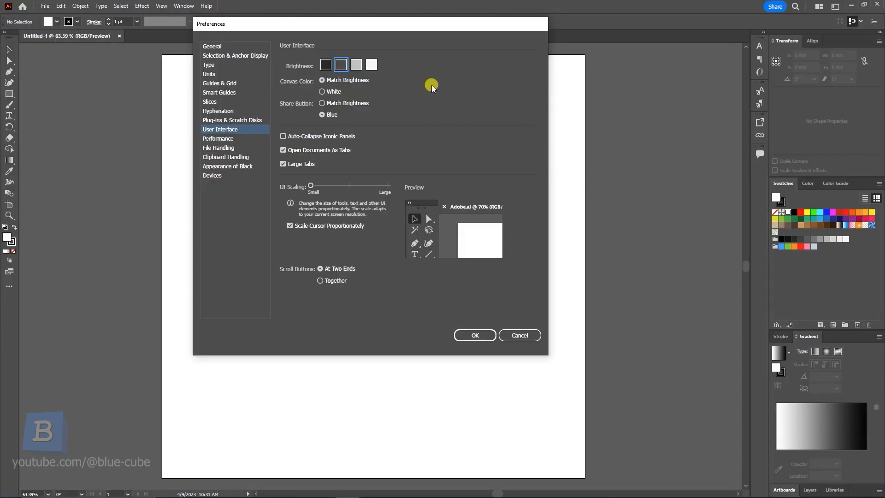
Alternate the canvas color between White and Match Brightness several times, ending on Match Brightness
click(322, 92)
click(322, 80)
click(323, 92)
click(322, 80)
click(323, 91)
click(323, 81)
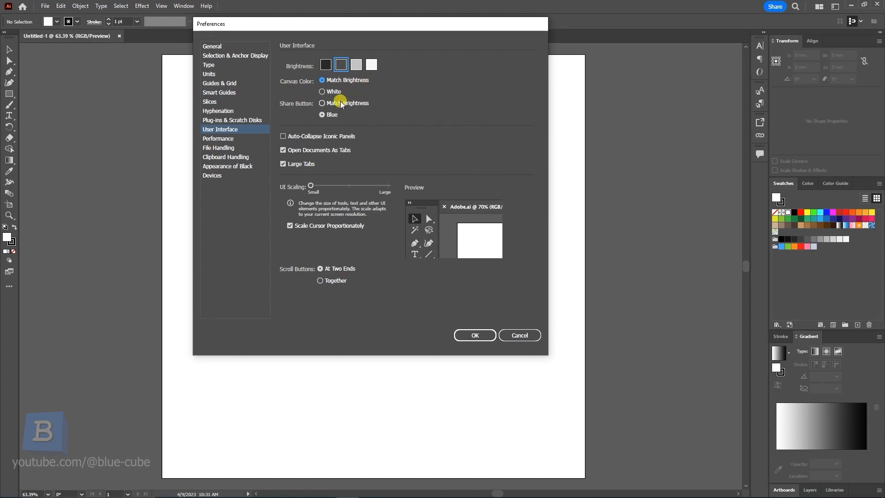
Try Match Brightness and Blue for the Share button, test the UI scaling, and discard the preference changes
click(322, 103)
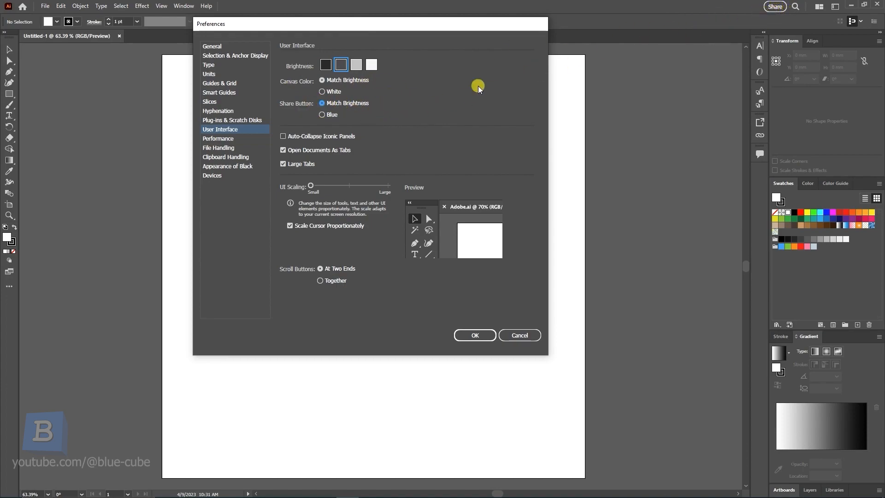
click(323, 115)
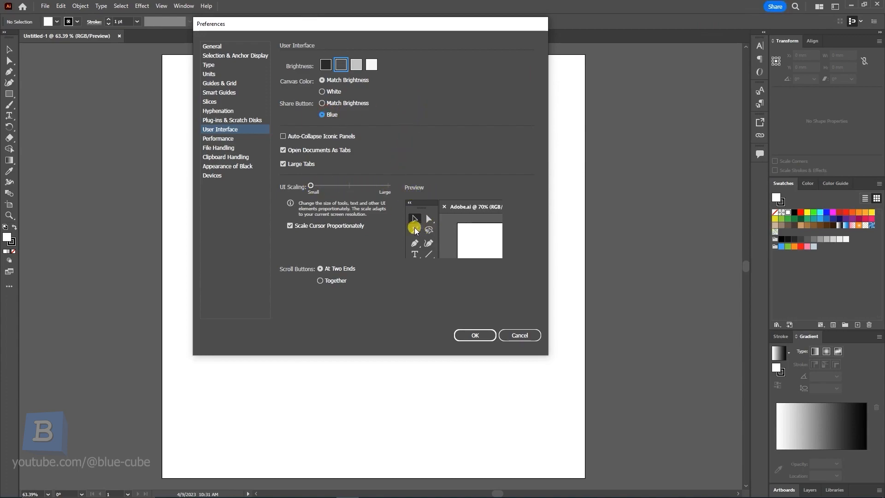
mouse_move(313, 185)
mouse_down()
mouse_move(389, 186)
mouse_move(311, 186)
mouse_up()
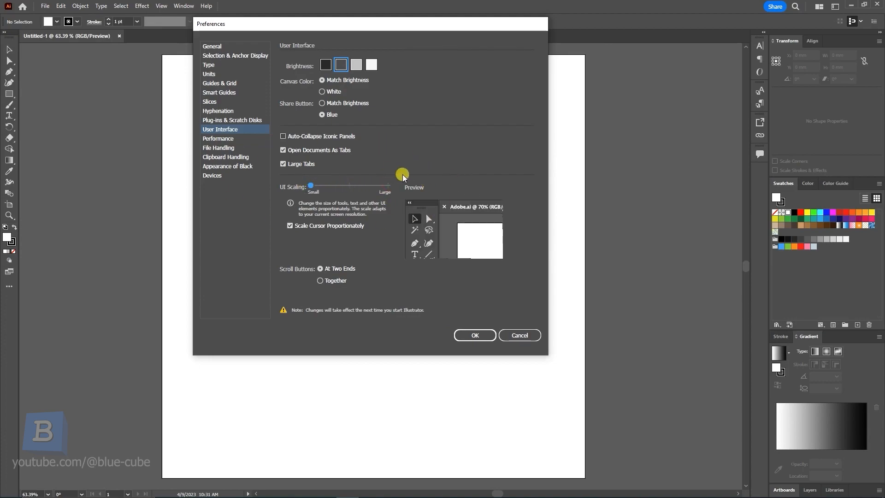
click(518, 331)
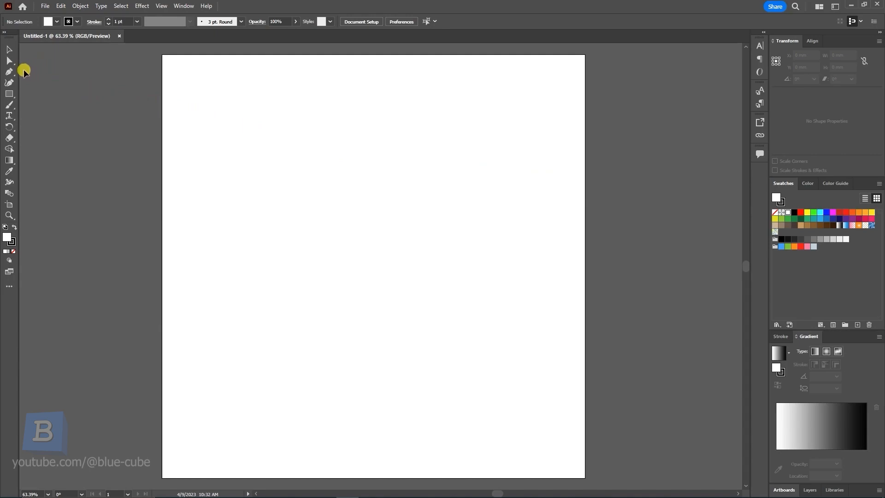
Tear off the Direct Selection tool group from the toolbar as a floating panel
drag(7, 60, 37, 64)
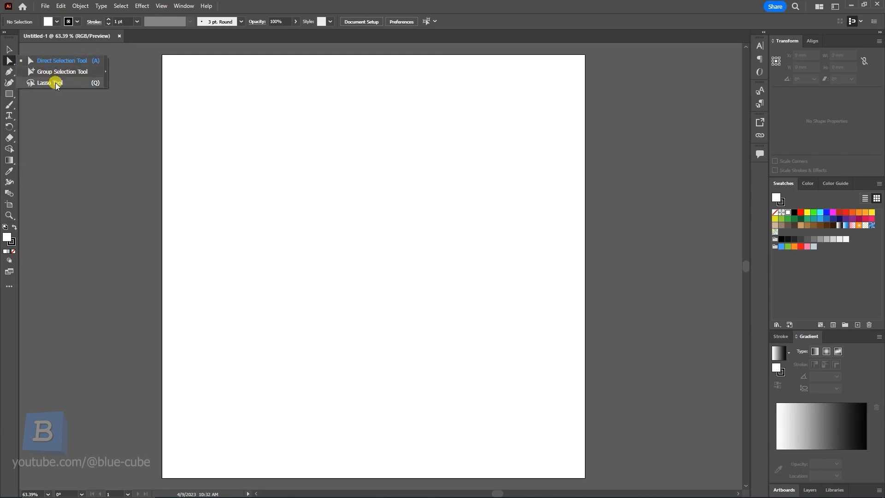
click(106, 73)
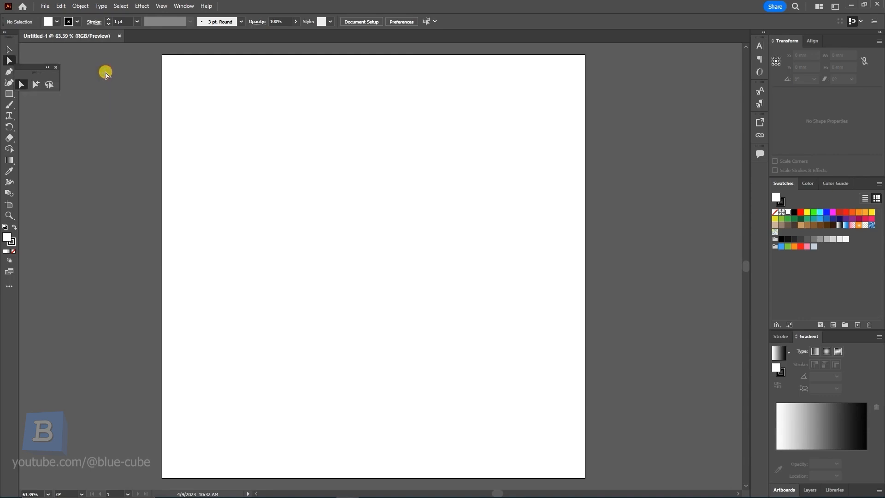
Move the floating Direct Selection tool panel onto the empty canvas just right of the artboard, near its upper edge
drag(29, 69, 603, 67)
mouse_move(9, 60)
mouse_down()
mouse_move(58, 87)
mouse_move(28, 56)
mouse_up()
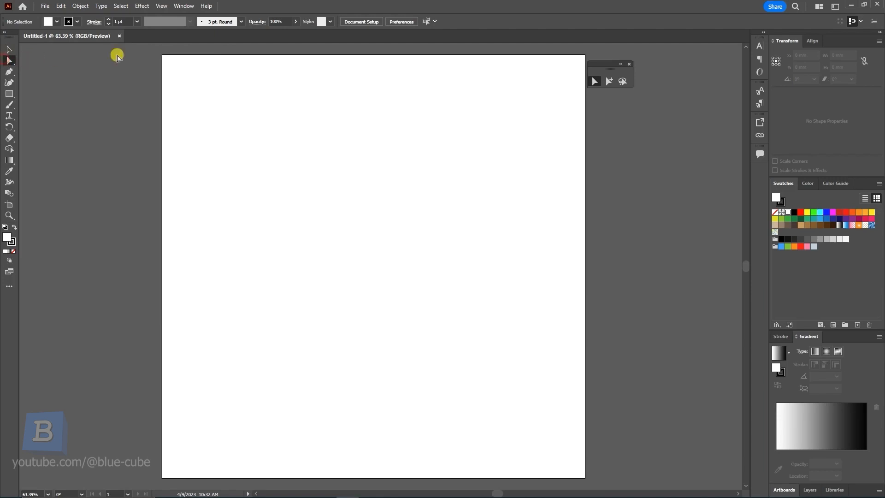
drag(596, 63, 604, 98)
Tear off the Rectangle tool group as a floating panel and place it below the floating Direct Selection tool panel
click(9, 94)
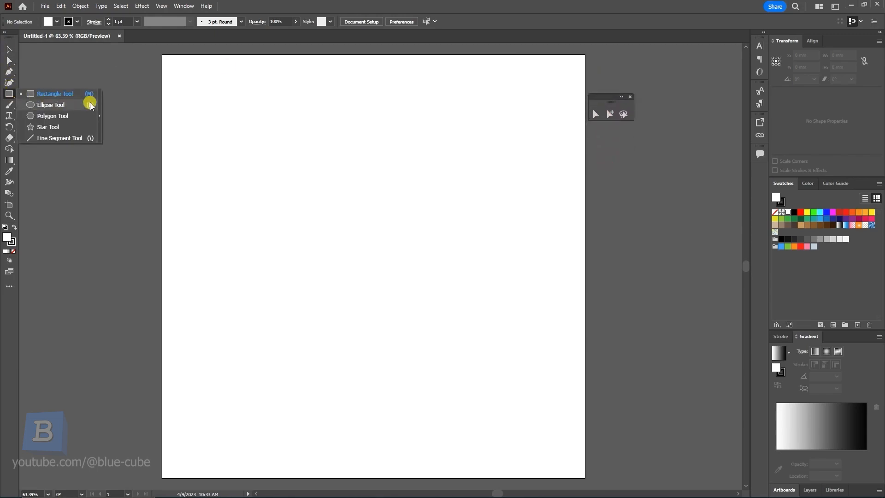
click(98, 113)
drag(40, 102, 613, 142)
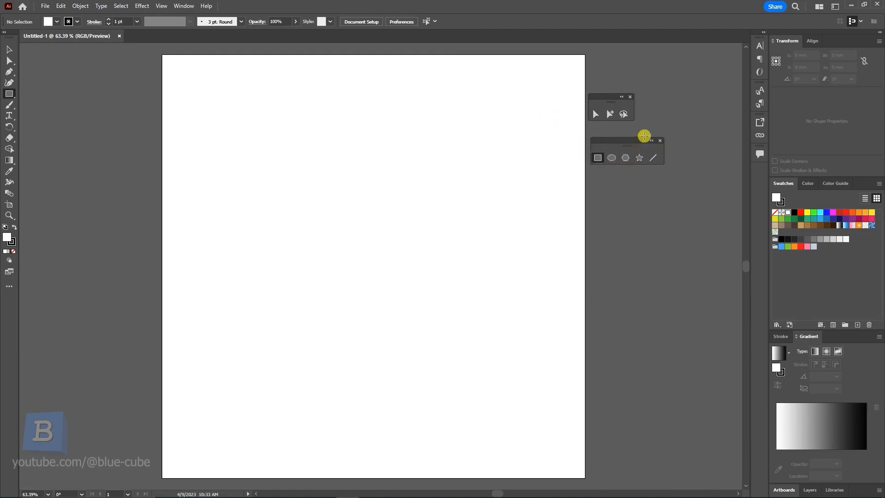
Switch both floating tool panels to a vertical layout, then close them
click(651, 140)
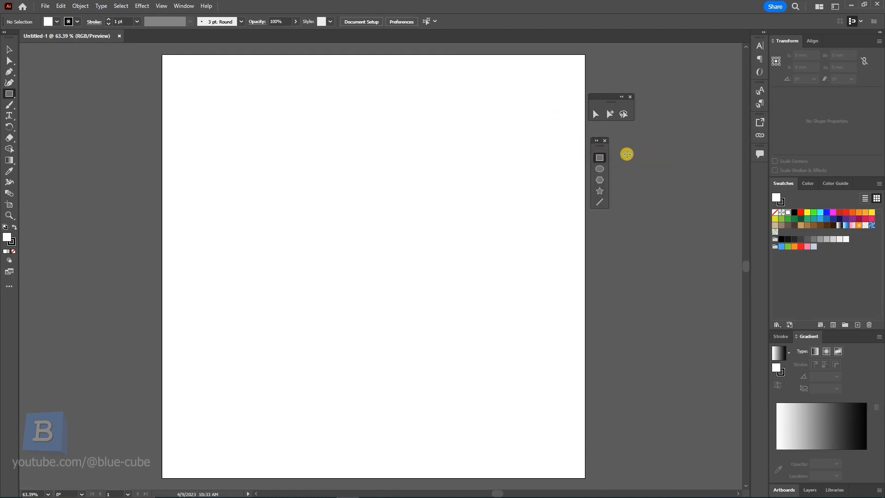
click(621, 97)
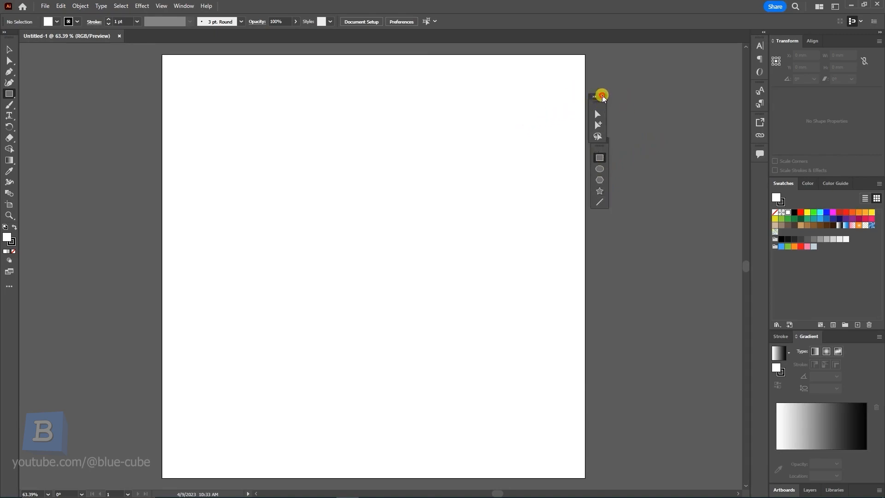
click(603, 99)
click(606, 140)
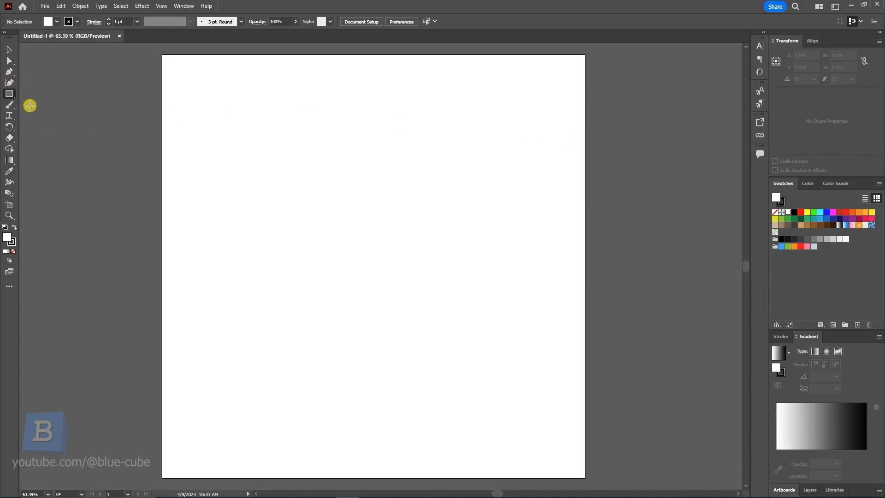
Toggle the main toolbar between single and double columns, ending with the two-column layout
click(4, 32)
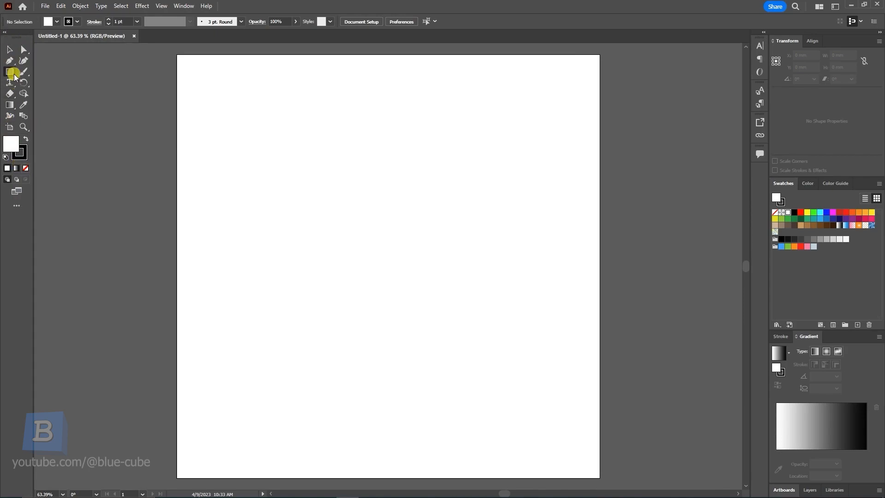
click(4, 32)
click(3, 32)
Switch the main toolbar from the Basic to the Advanced tool set
click(184, 6)
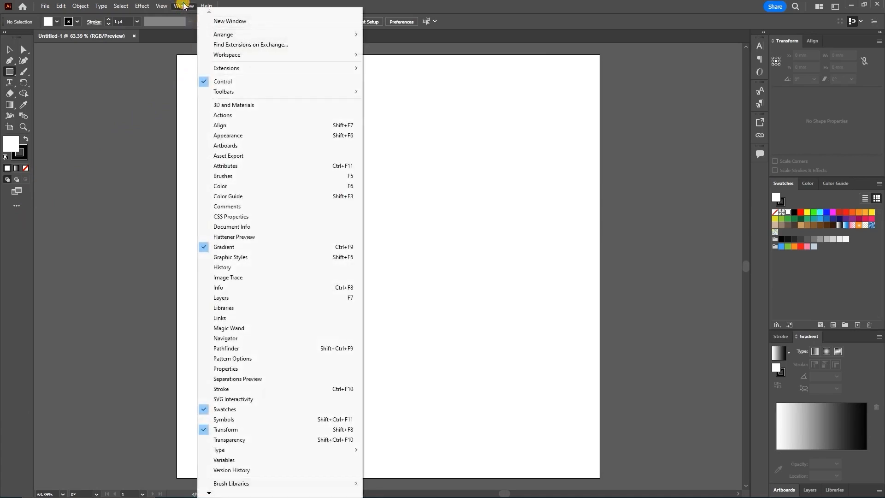
mouse_move(229, 90)
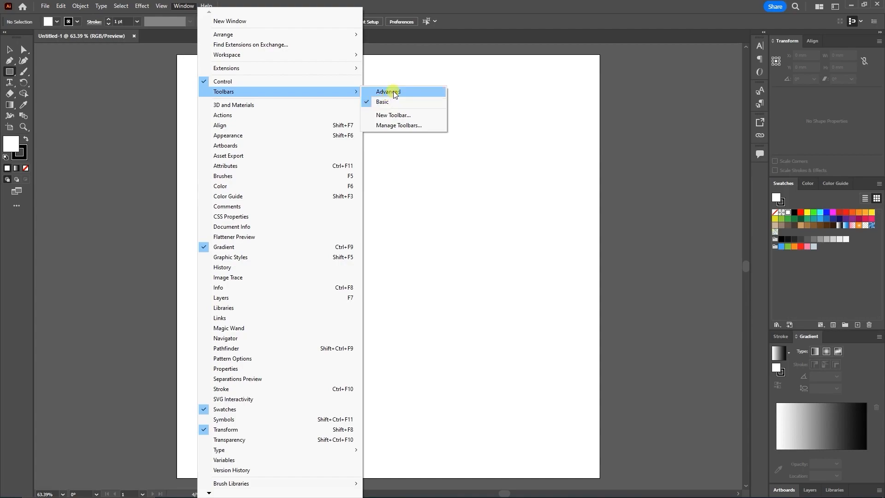
click(404, 92)
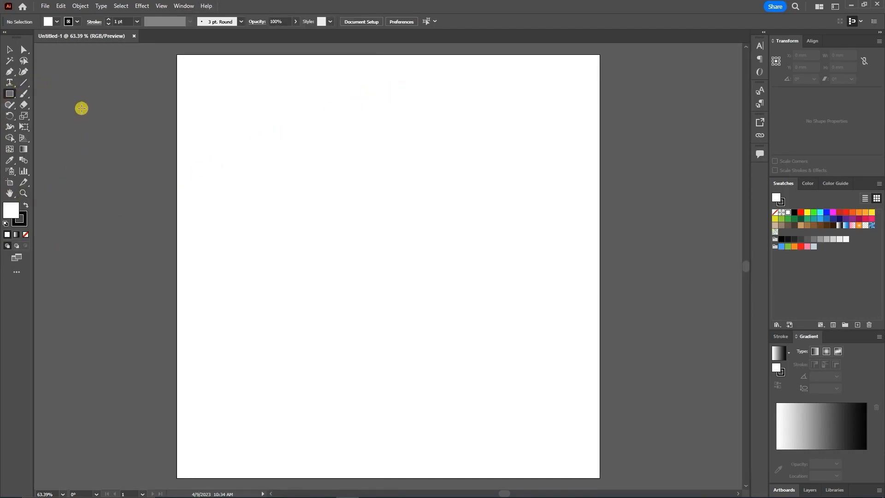